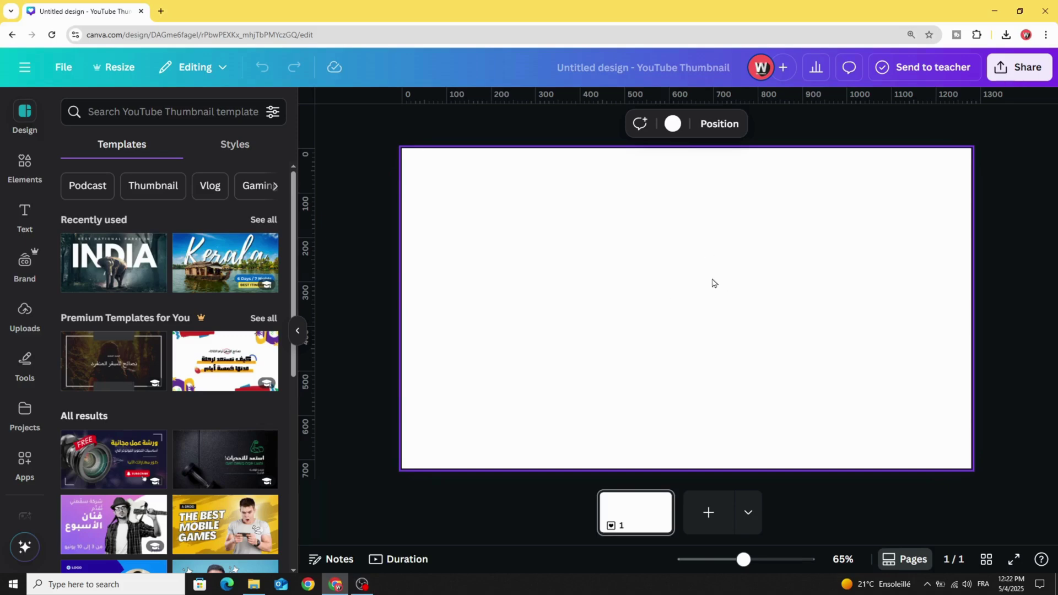
Search the Elements library for '3d phone' graphics
{"action": "left_click", "coordinate": [22, 165]}
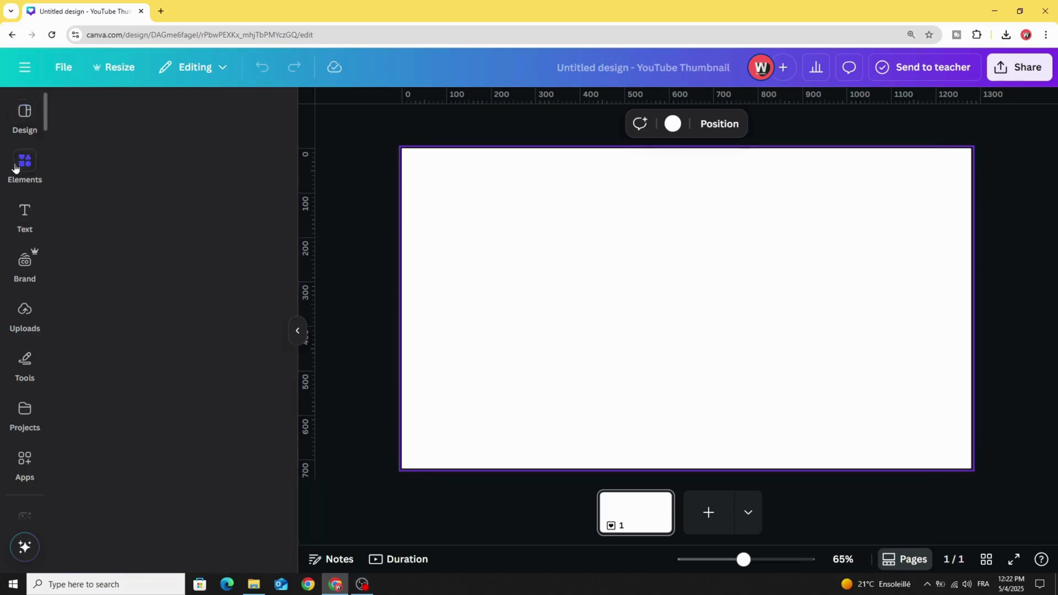
{"action": "left_click", "coordinate": [124, 114]}
{"action": "type", "text": "3d"}
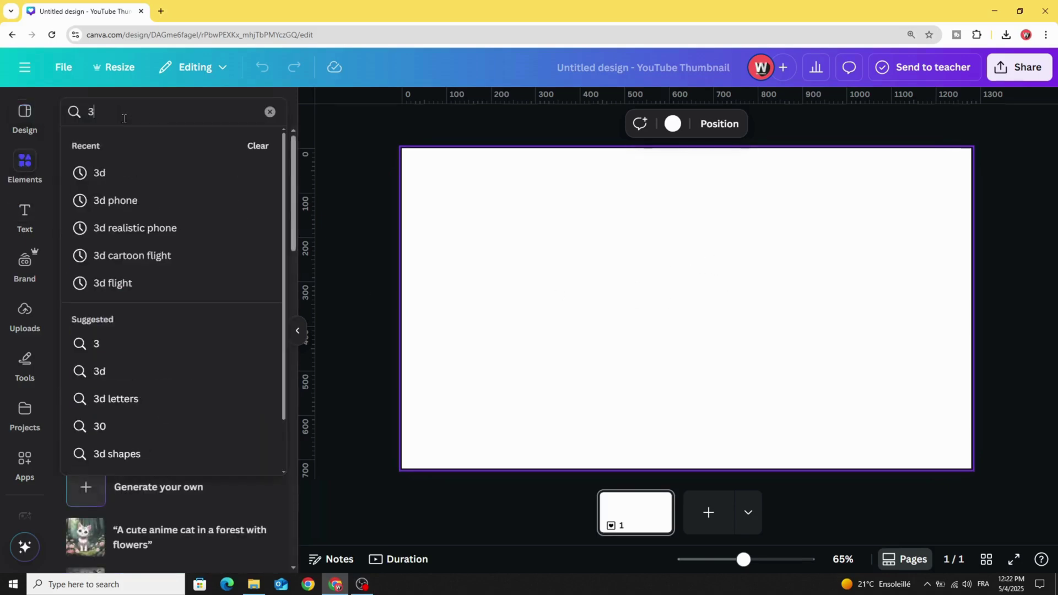
{"action": "left_click", "coordinate": [162, 186]}
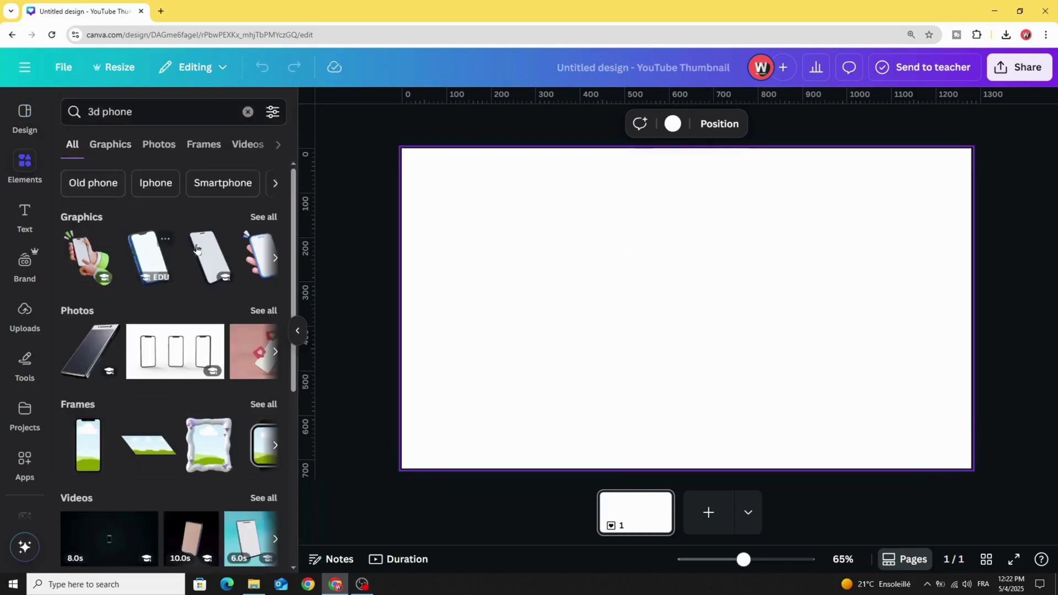
{"action": "left_click", "coordinate": [226, 242]}
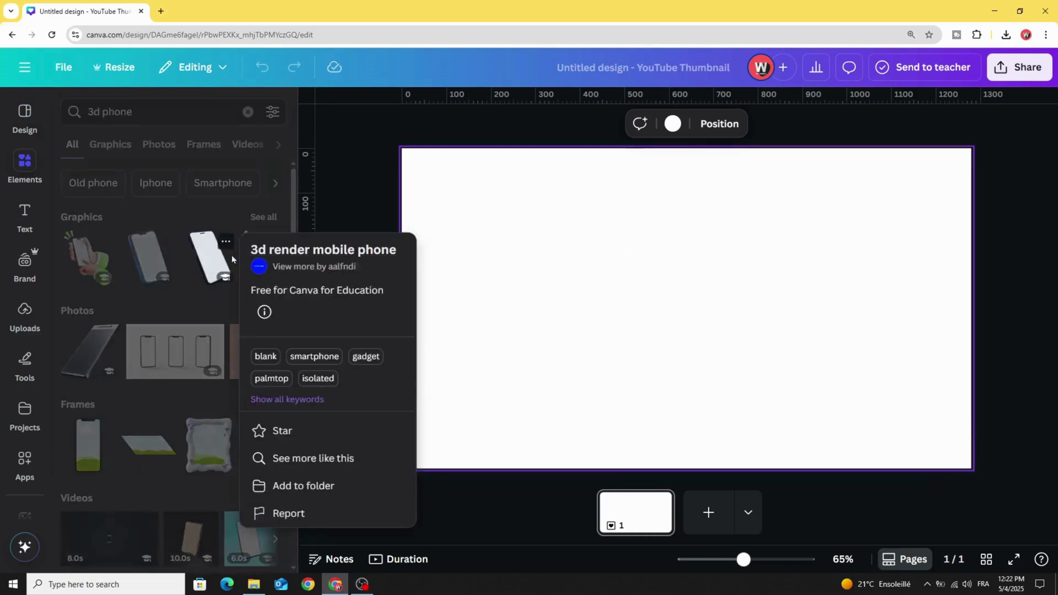
{"action": "left_click", "coordinate": [207, 256]}
Place the 3D render mobile phone on the thumbnail, enlarge it and snap it to centre
{"action": "left_click_drag", "start_coordinate": [418, 267], "coordinate": [664, 300]}
{"action": "left_click_drag", "start_coordinate": [588, 437], "coordinate": [578, 448]}
{"action": "left_click_drag", "start_coordinate": [664, 347], "coordinate": [668, 342]}
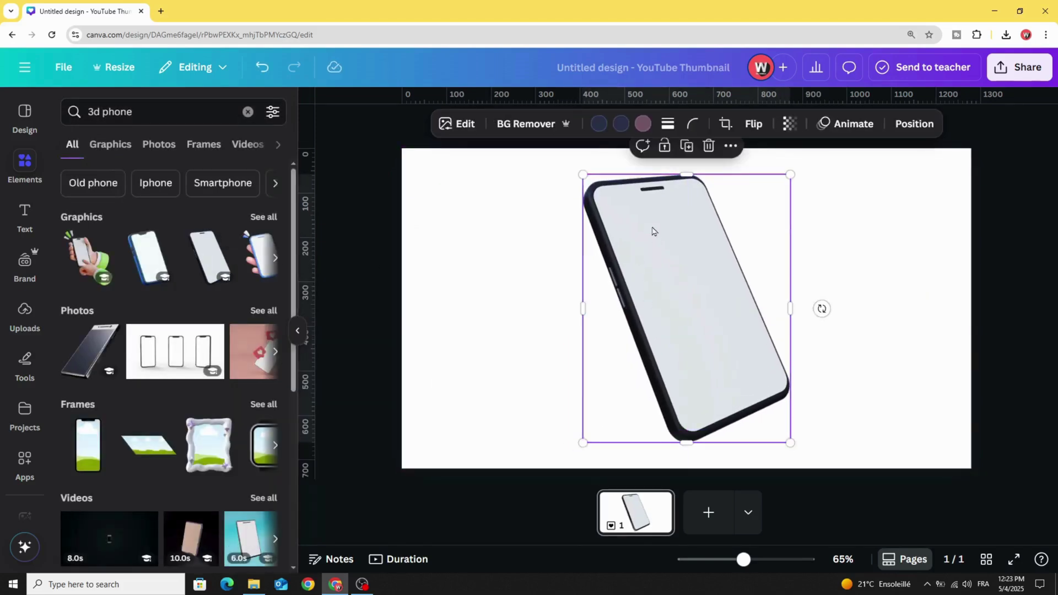
Recolour the phone's darkest and navy frame shades to black
{"action": "left_click", "coordinate": [600, 125]}
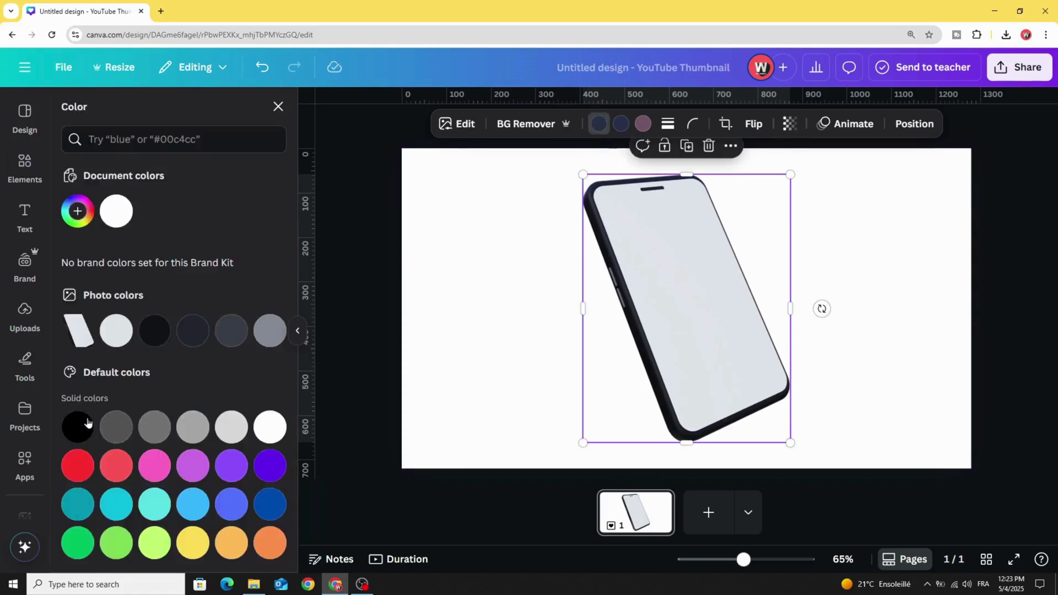
{"action": "left_click", "coordinate": [621, 124]}
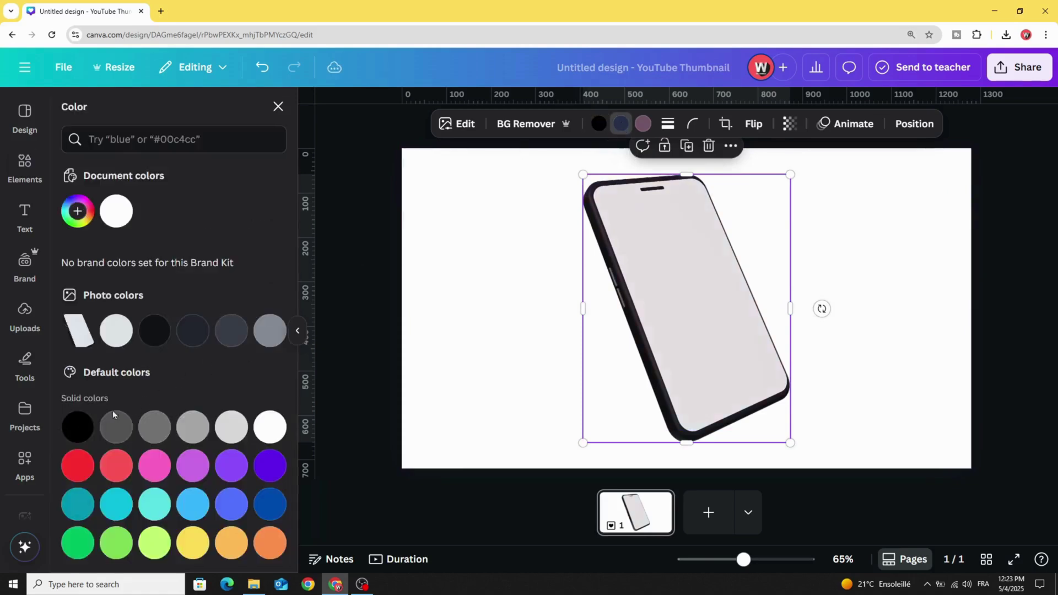
{"action": "left_click", "coordinate": [78, 428]}
{"action": "left_click", "coordinate": [648, 128]}
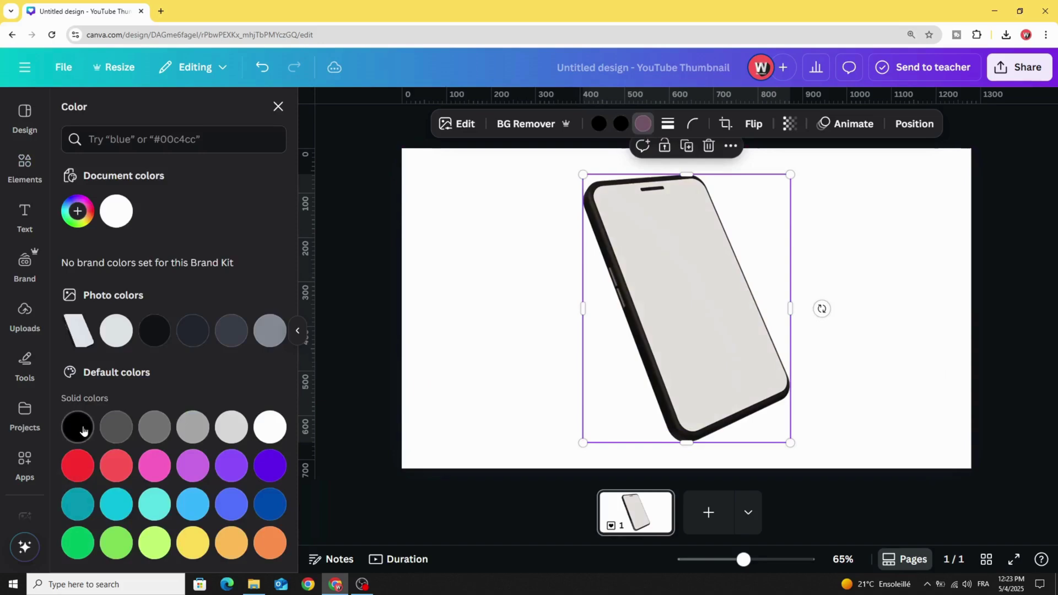
{"action": "left_click", "coordinate": [394, 280]}
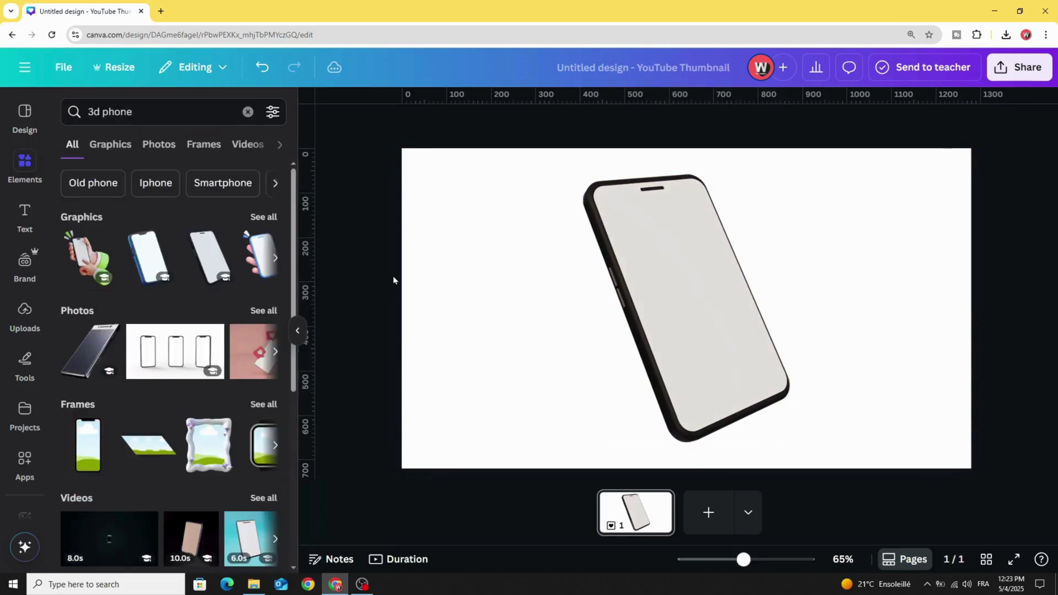
Set the page background colour to black from the Default colors
{"action": "left_click", "coordinate": [447, 262]}
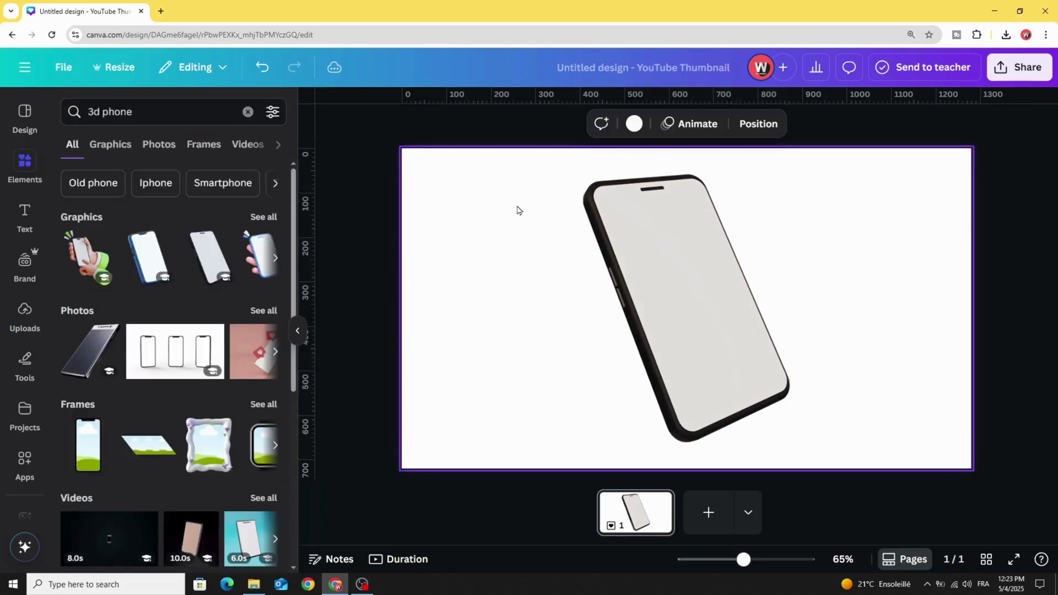
{"action": "left_click", "coordinate": [634, 124]}
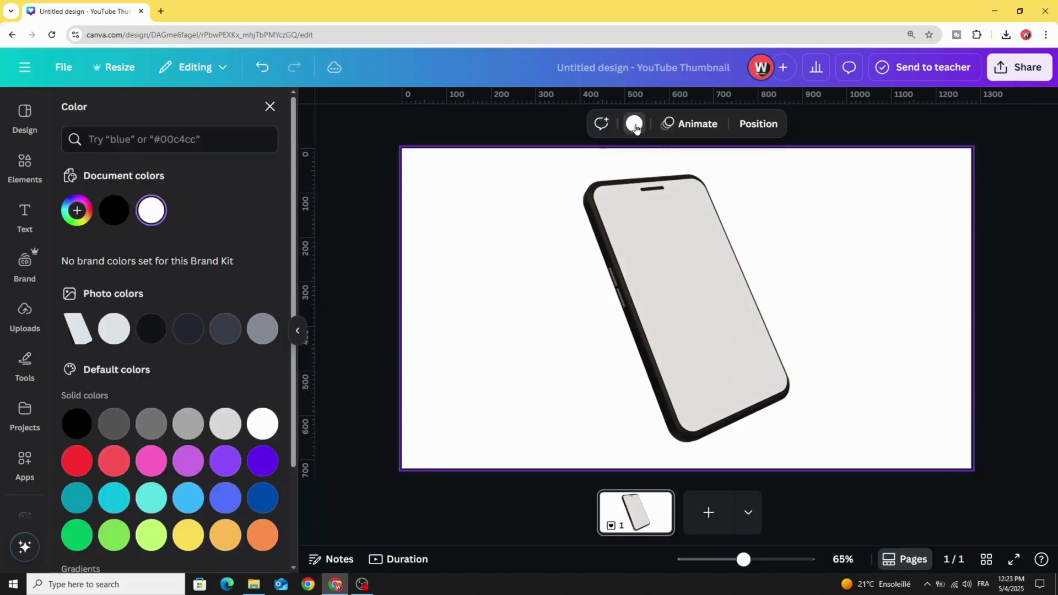
{"action": "left_click", "coordinate": [77, 427]}
{"action": "left_click", "coordinate": [378, 301]}
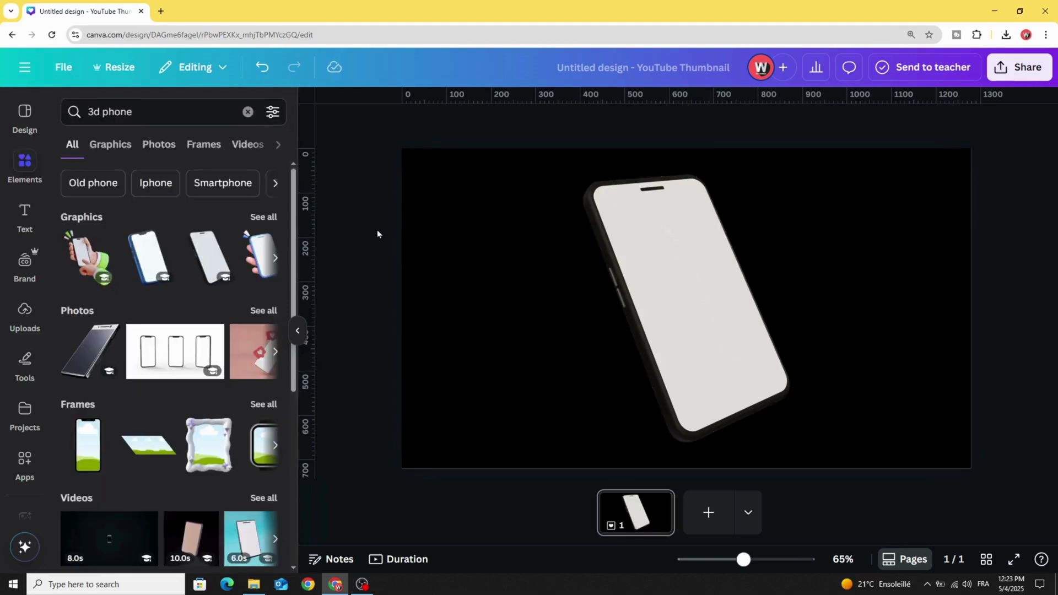
Add the orange-hoodie photo from Uploads to the page and enlarge it
{"action": "left_click", "coordinate": [18, 320]}
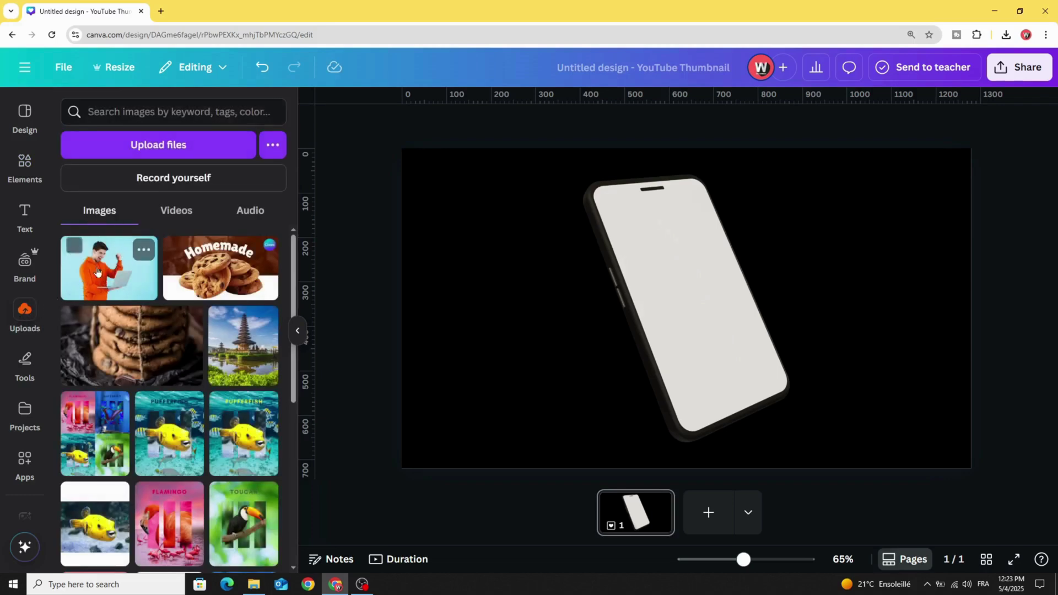
{"action": "left_click_drag", "start_coordinate": [92, 274], "coordinate": [530, 216]}
{"action": "left_click_drag", "start_coordinate": [753, 379], "coordinate": [833, 426]}
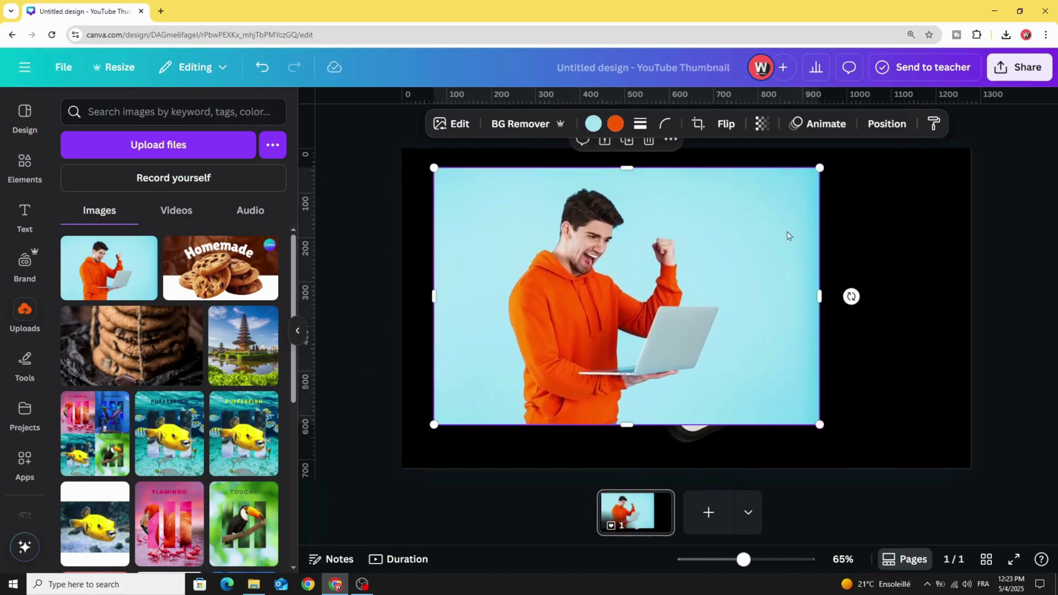
Set the photo's transparency to about 66 and move and enlarge it over the phone
{"action": "left_click", "coordinate": [760, 124]}
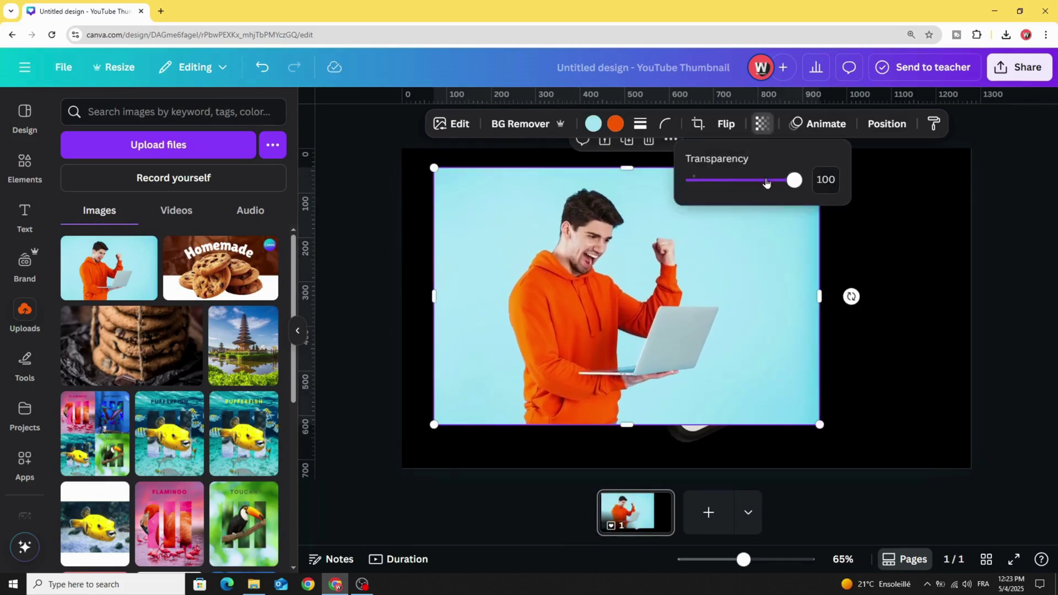
{"action": "left_click_drag", "start_coordinate": [767, 183], "coordinate": [761, 183]}
{"action": "left_click_drag", "start_coordinate": [623, 270], "coordinate": [767, 251]}
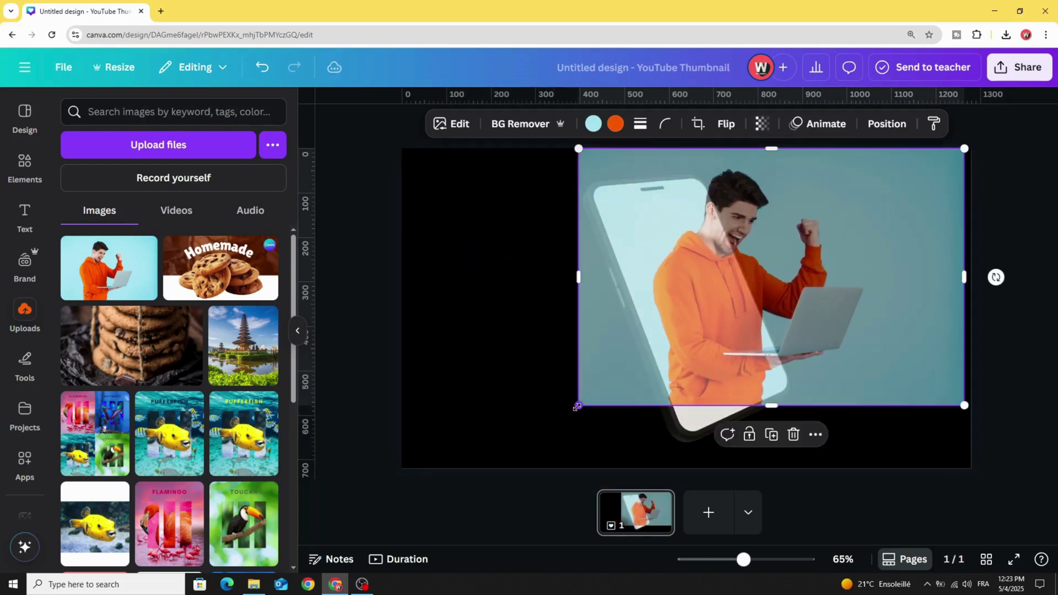
{"action": "left_click_drag", "start_coordinate": [577, 407], "coordinate": [608, 399]}
Enlarge the hoodie photo further over the phone and set its transparency back to 100
{"action": "left_click_drag", "start_coordinate": [571, 429], "coordinate": [566, 430]}
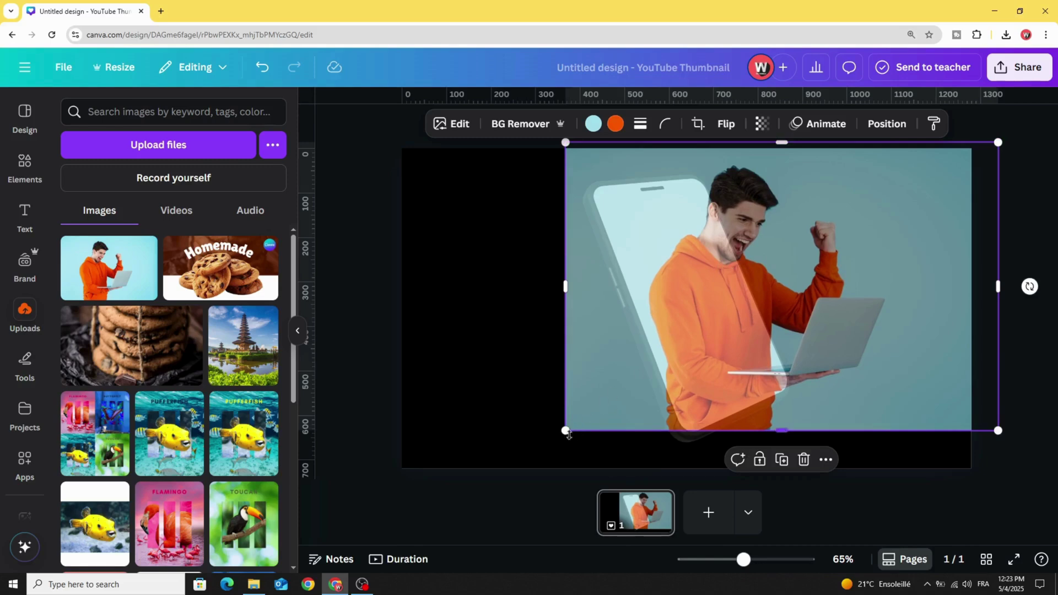
{"action": "left_click", "coordinate": [566, 433]}
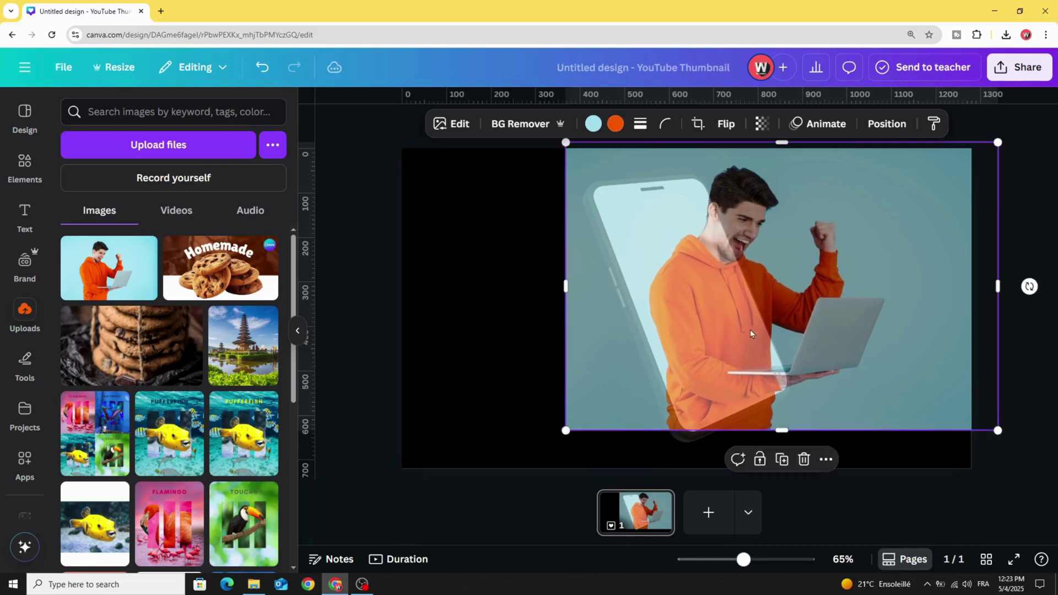
{"action": "left_click", "coordinate": [760, 127]}
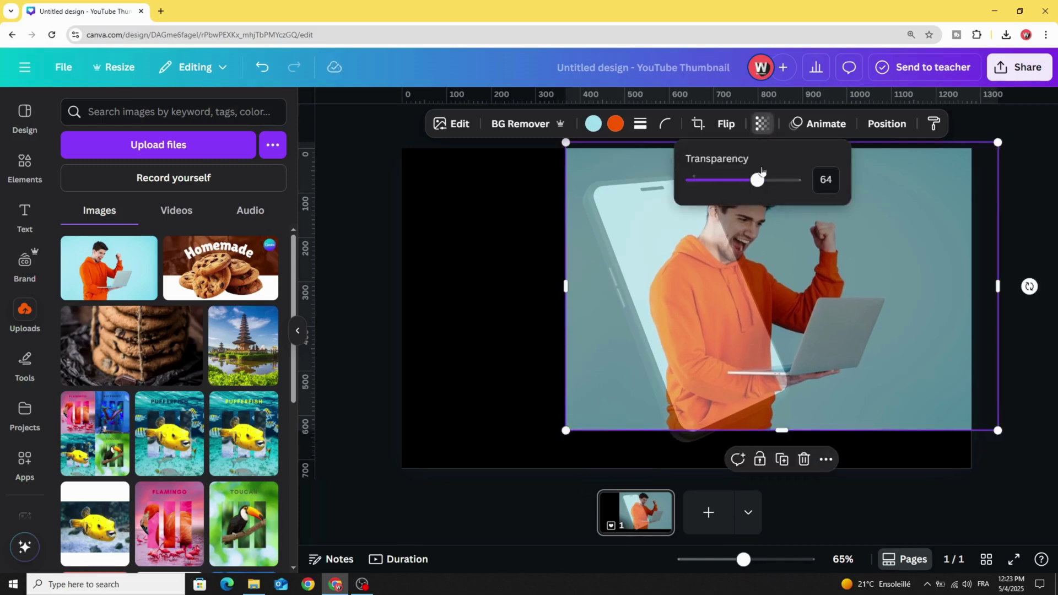
{"action": "left_click_drag", "start_coordinate": [756, 180], "coordinate": [799, 184]}
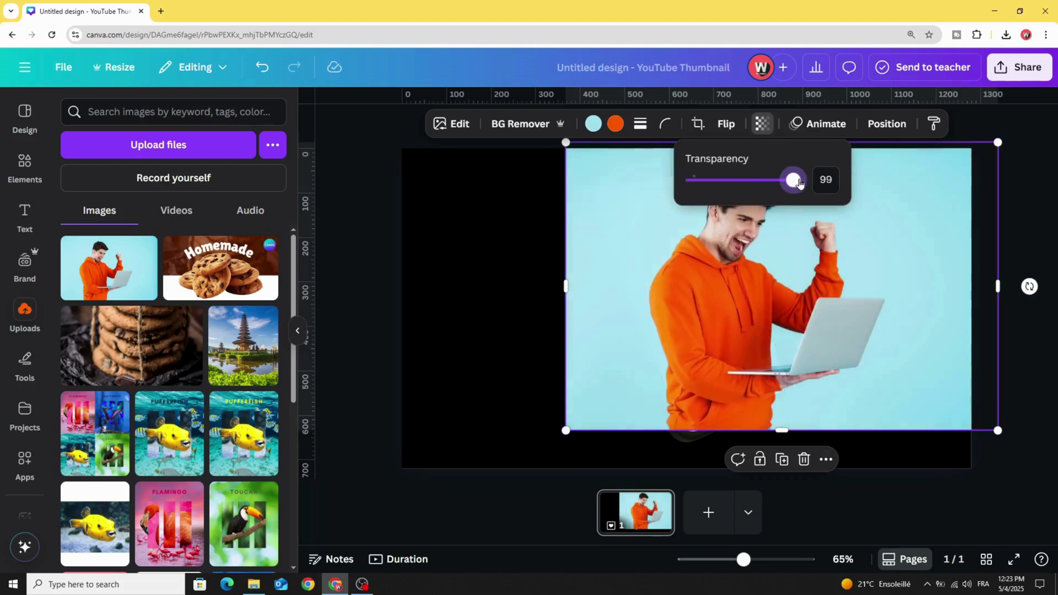
{"action": "left_click", "coordinate": [489, 248]}
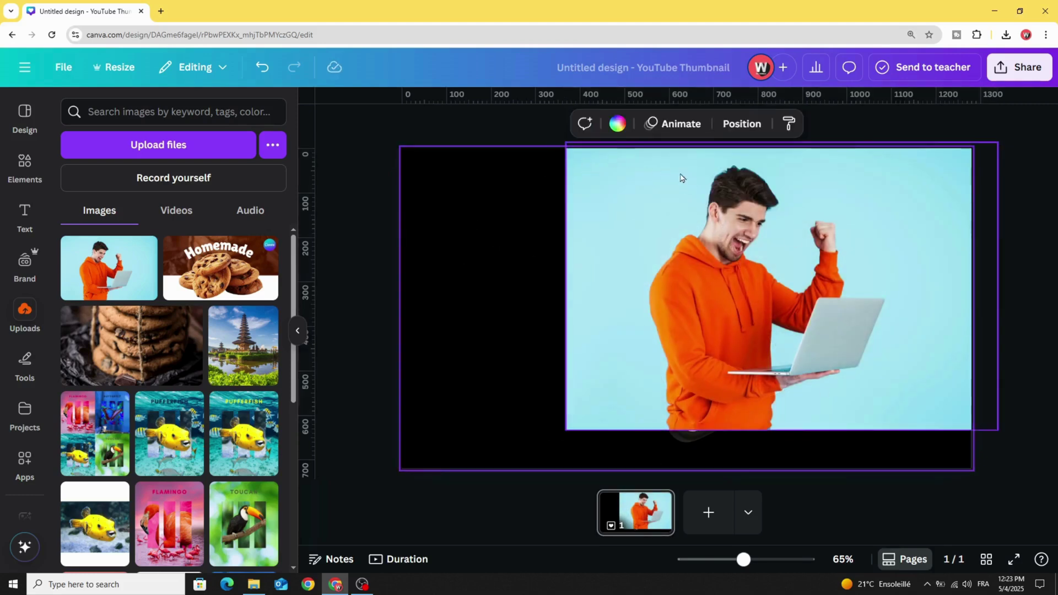
{"action": "left_click", "coordinate": [617, 375]}
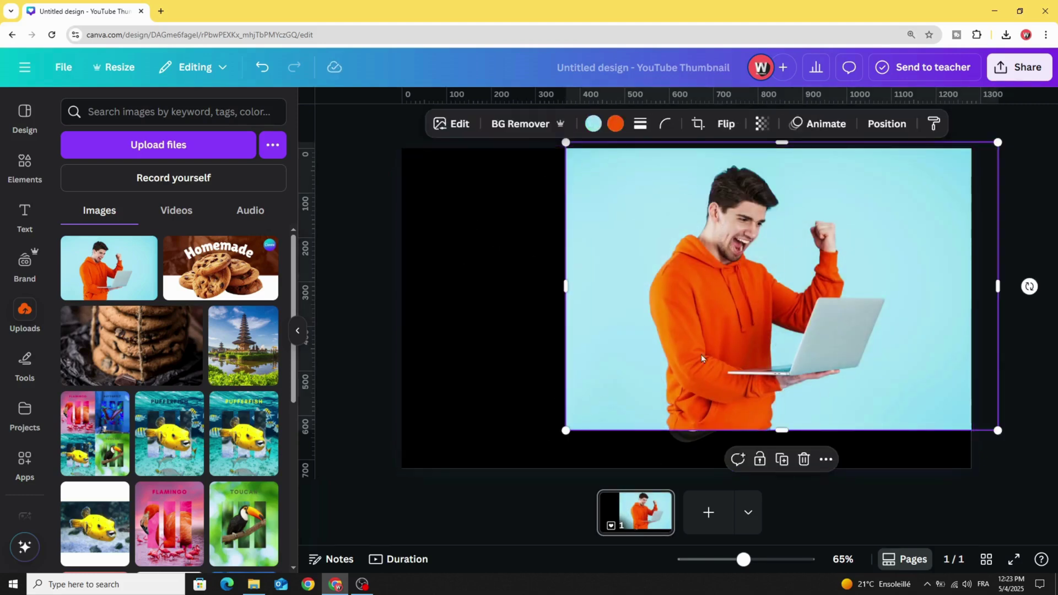
Download the 1,280×720 design as a PNG through Share > Download
{"action": "left_click", "coordinate": [1027, 73]}
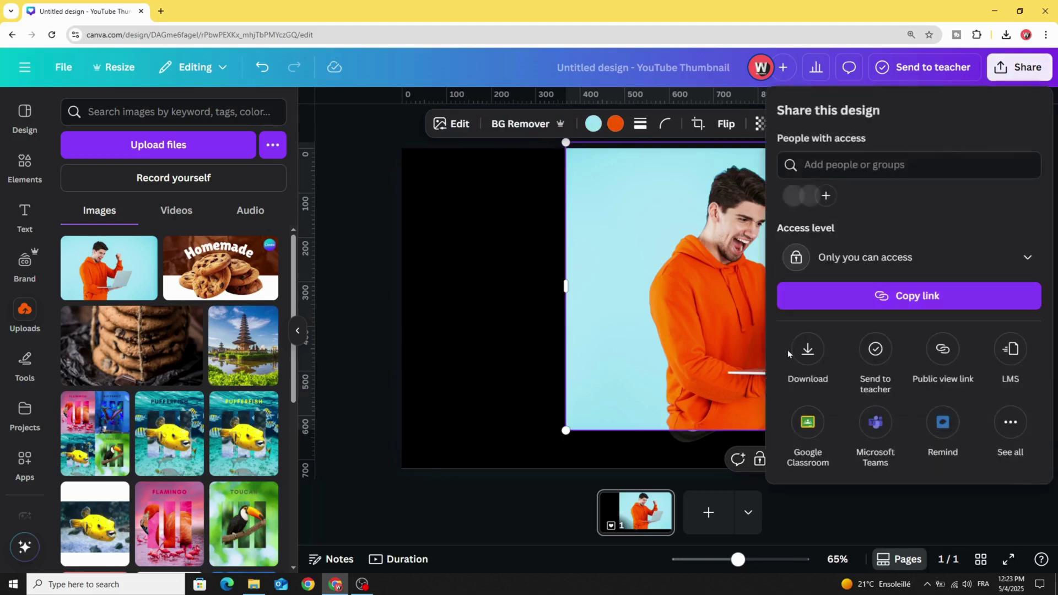
{"action": "left_click", "coordinate": [806, 352]}
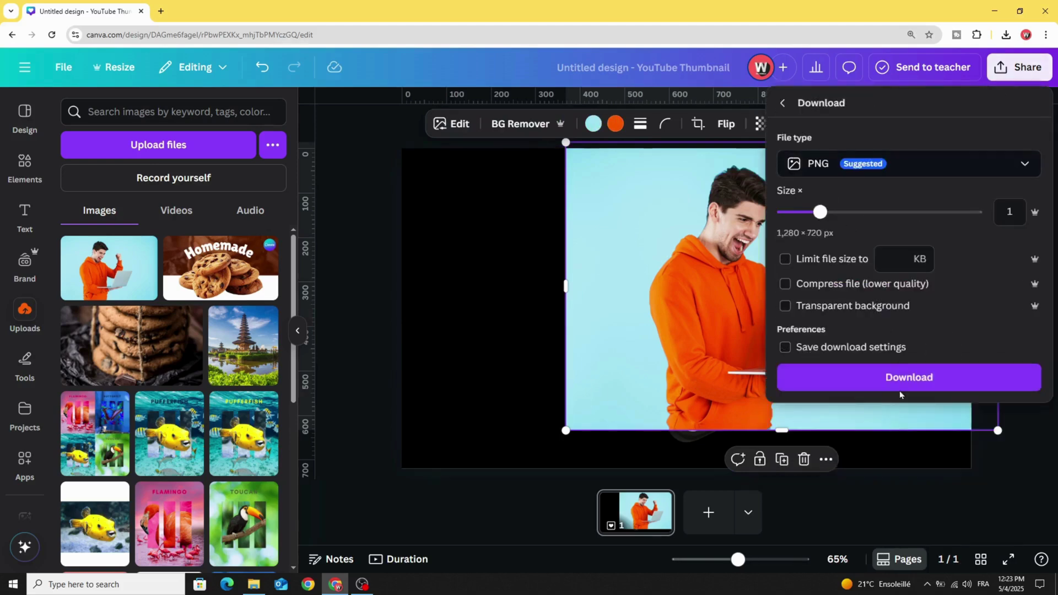
{"action": "left_click", "coordinate": [904, 379]}
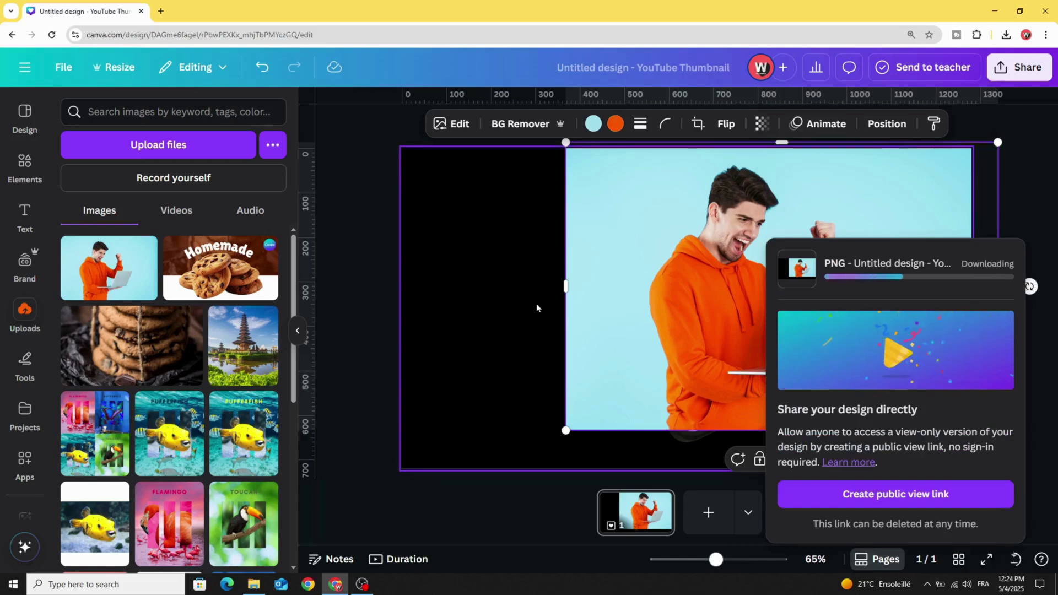
Add a second page holding the downloaded PNG, then return to page 1
{"action": "left_click", "coordinate": [537, 308]}
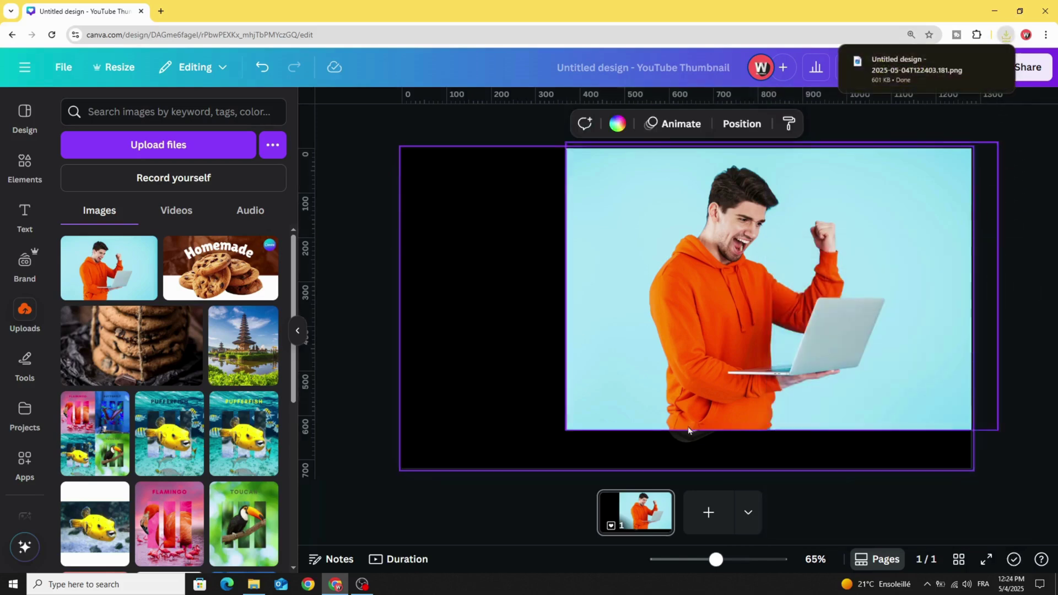
{"action": "left_click", "coordinate": [709, 511]}
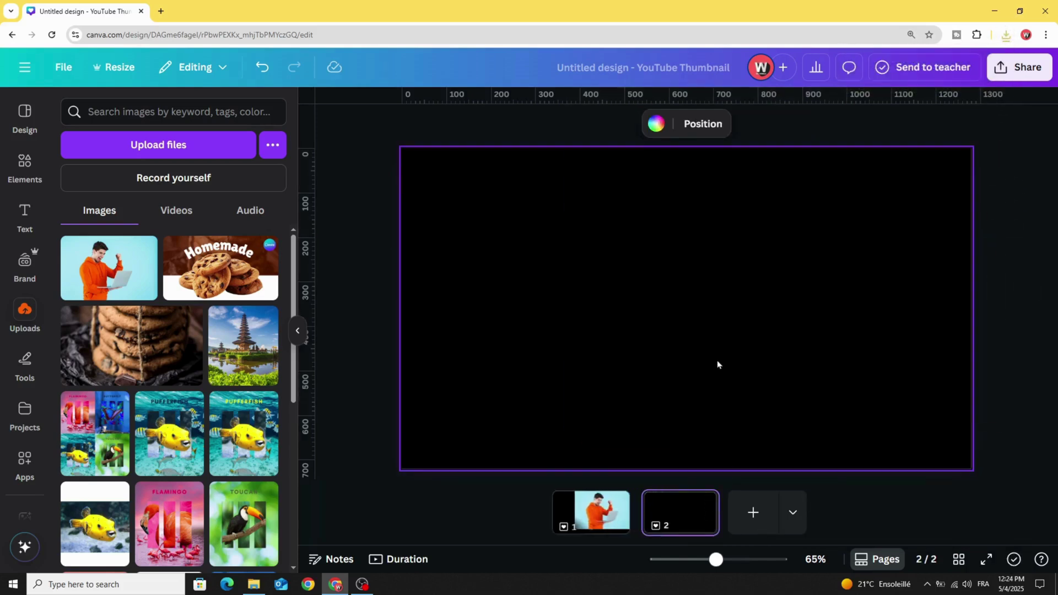
{"action": "left_click", "coordinate": [1008, 37]}
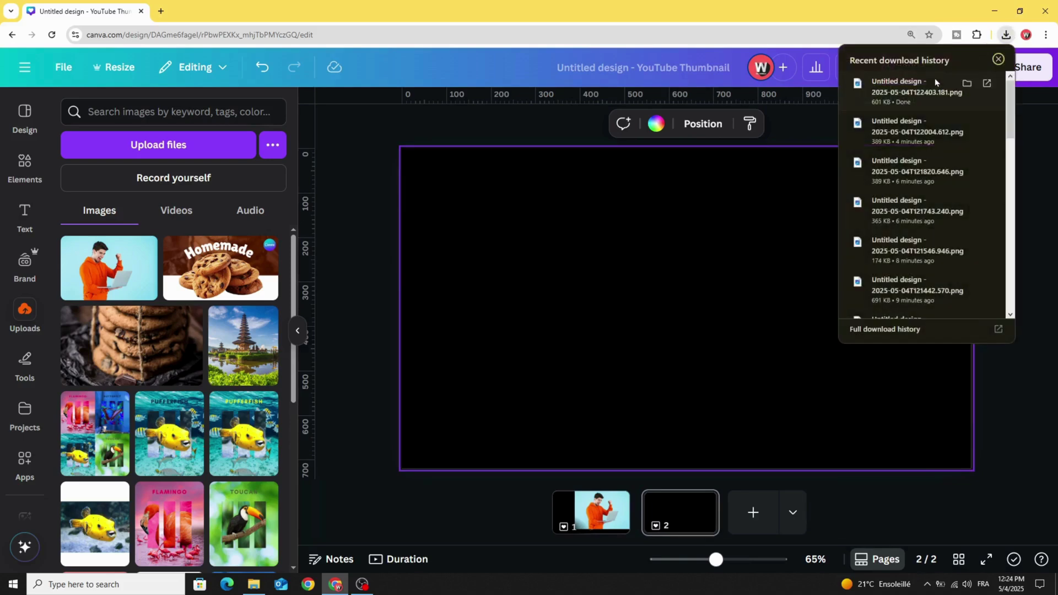
{"action": "left_click_drag", "start_coordinate": [917, 88], "coordinate": [733, 232]}
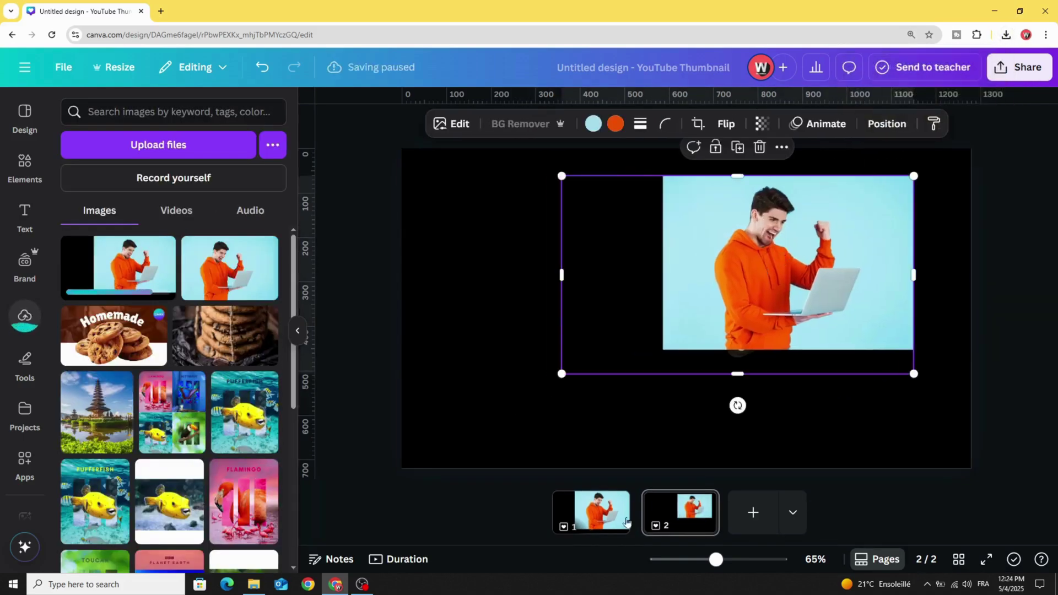
{"action": "left_click", "coordinate": [591, 511]}
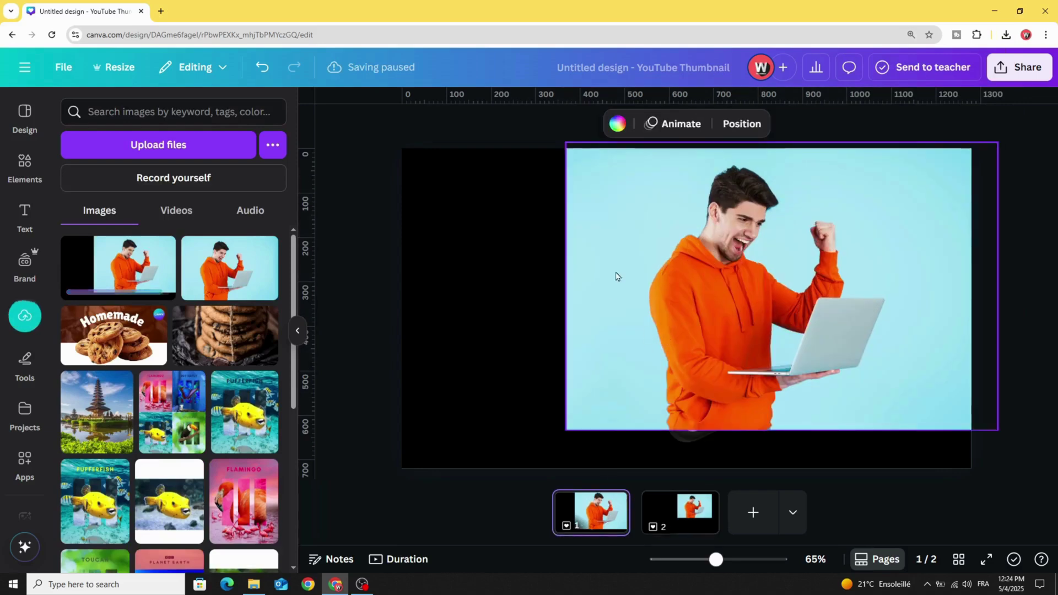
Remove the man photo's background with BG Remover and trim its bottom to 972×555
{"action": "left_click", "coordinate": [716, 246]}
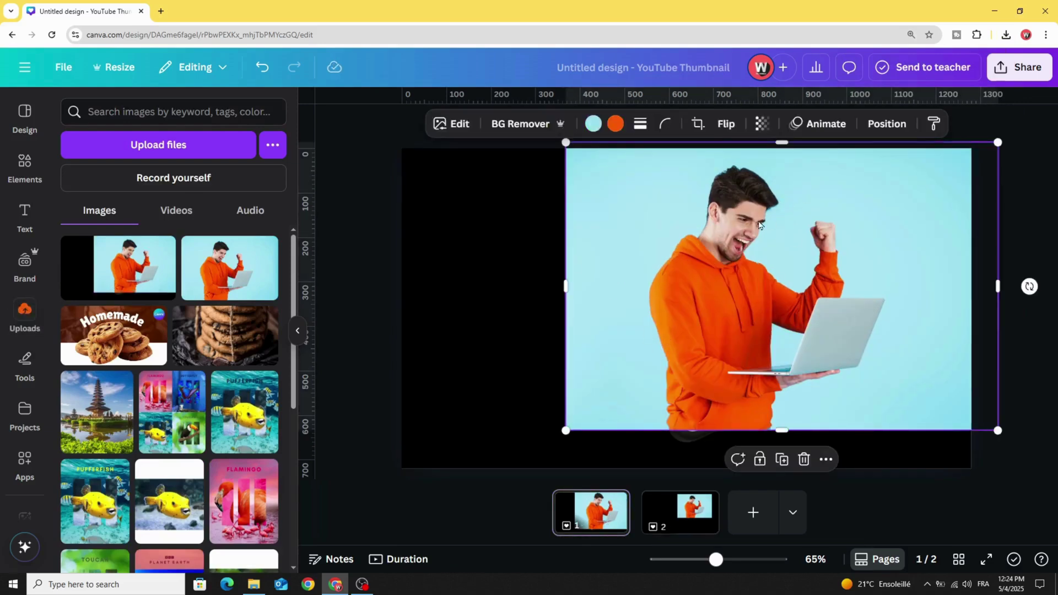
{"action": "left_click", "coordinate": [520, 131]}
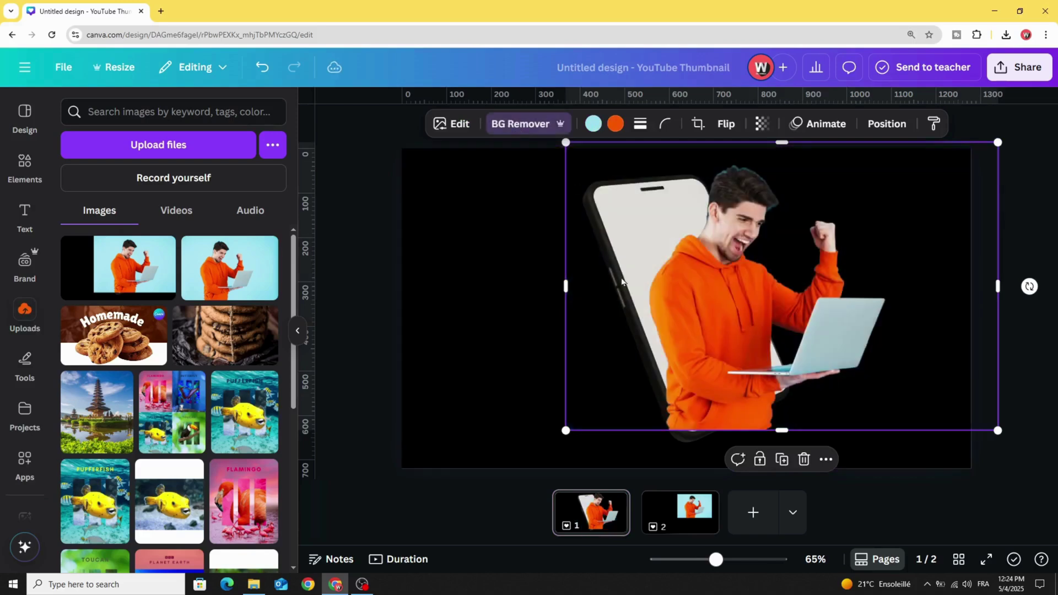
{"action": "left_click_drag", "start_coordinate": [706, 429], "coordinate": [732, 388]}
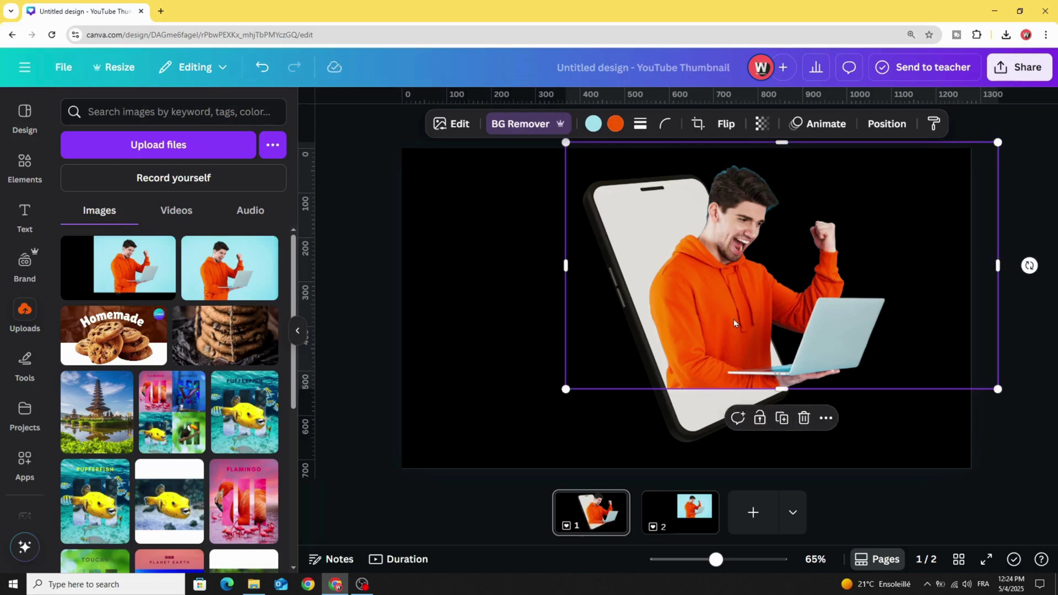
Apply a custom Duotone effect to the man's photo
{"action": "left_click", "coordinate": [456, 125]}
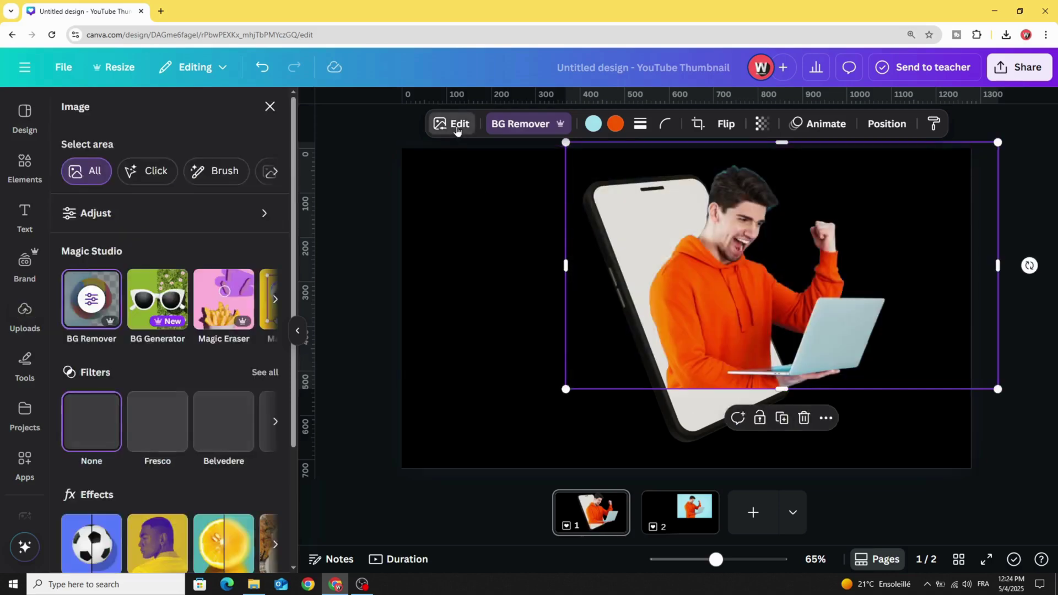
{"action": "scroll", "coordinate": [191, 352], "scroll_direction": "down", "scroll_amount": 2}
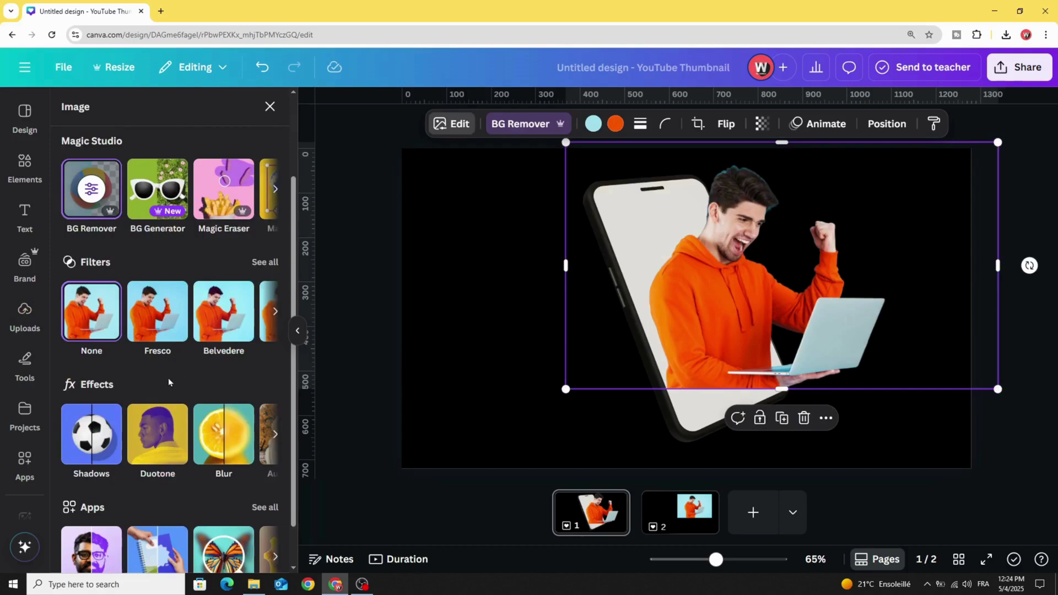
{"action": "scroll", "coordinate": [156, 374], "scroll_direction": "down", "scroll_amount": 1}
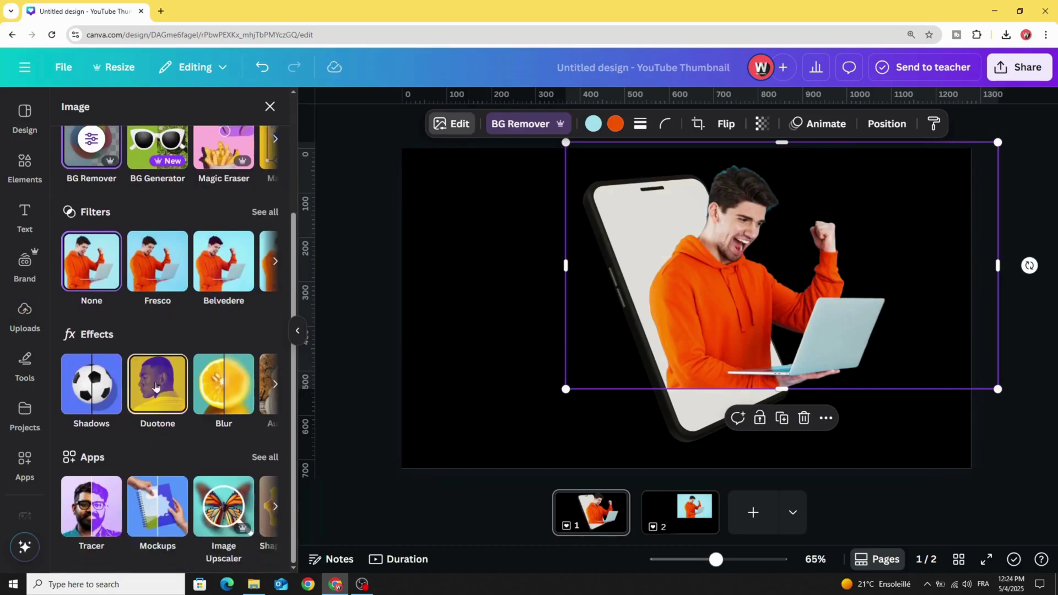
{"action": "left_click", "coordinate": [156, 386]}
{"action": "left_click", "coordinate": [87, 272]}
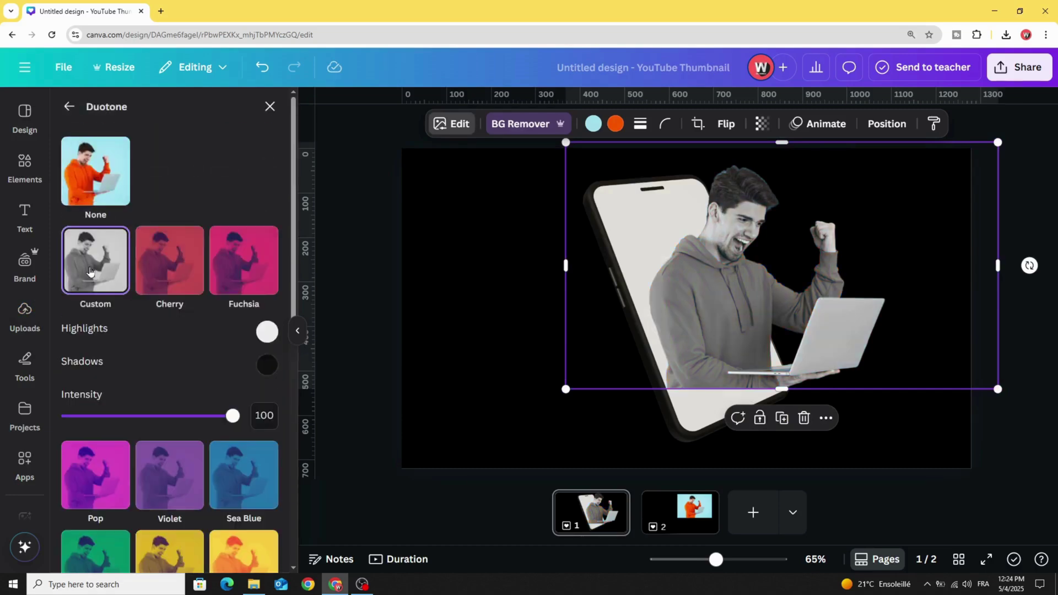
Set both Duotone highlights and shadows to the phone screen's off-white #E4E2DD
{"action": "left_click", "coordinate": [266, 332]}
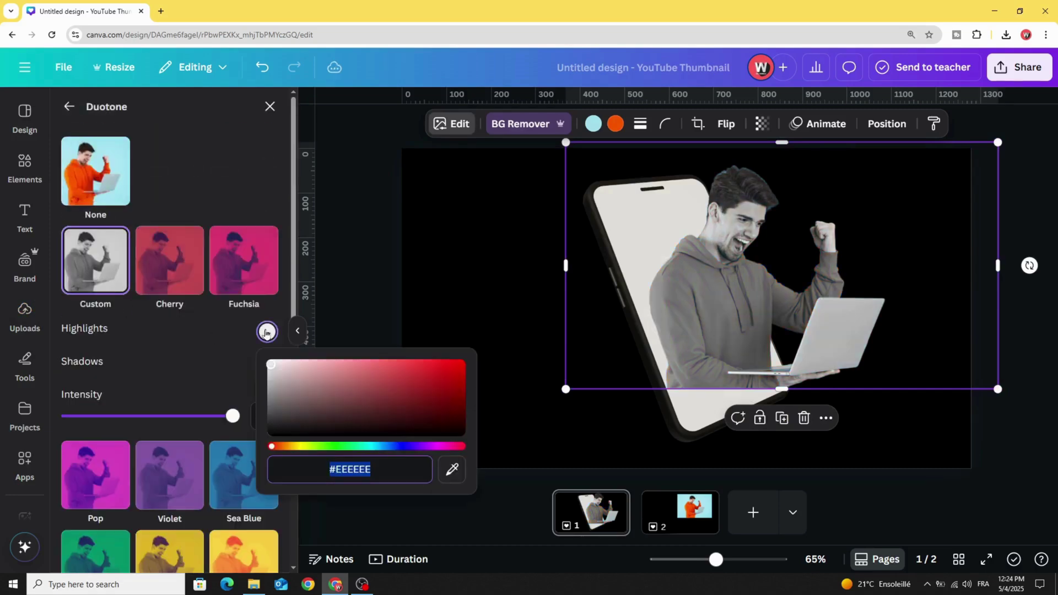
{"action": "left_click", "coordinate": [451, 468]}
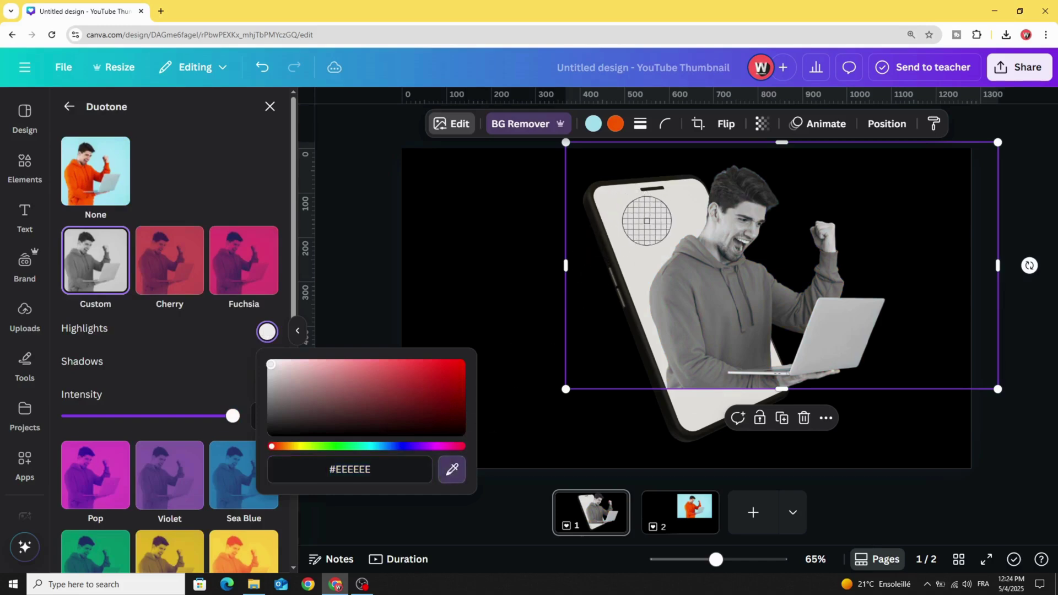
{"action": "left_click", "coordinate": [644, 224]}
{"action": "left_click", "coordinate": [237, 348]}
{"action": "left_click", "coordinate": [268, 366]}
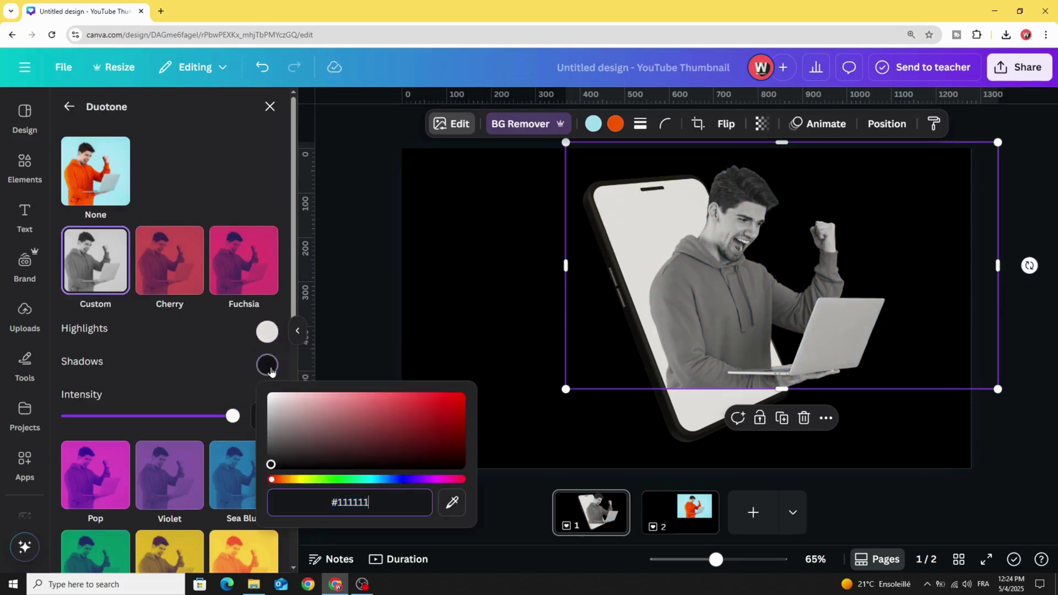
{"action": "left_click", "coordinate": [450, 503]}
{"action": "left_click", "coordinate": [641, 225]}
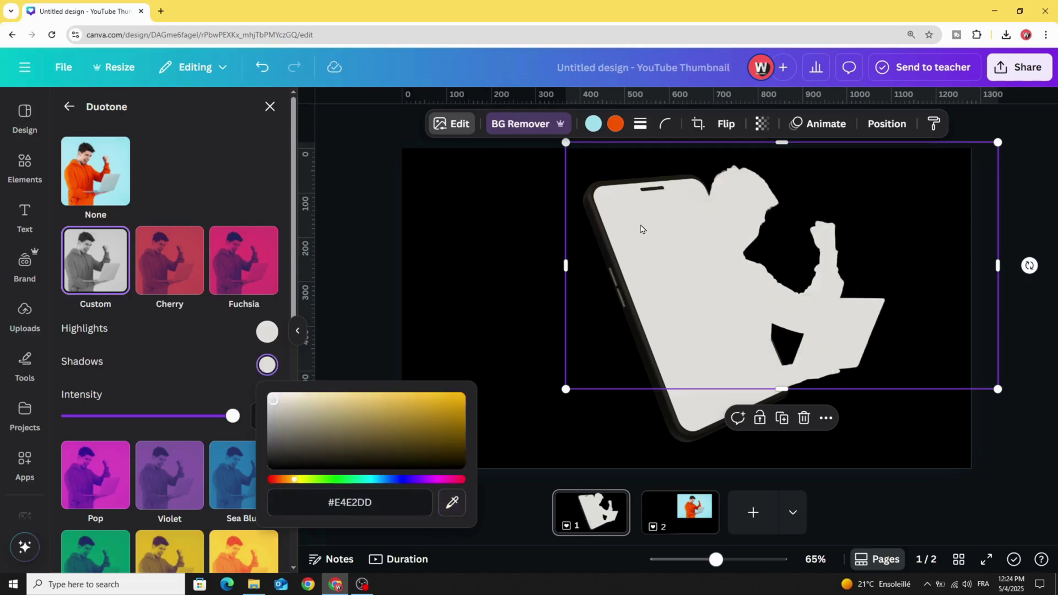
{"action": "left_click", "coordinate": [416, 287]}
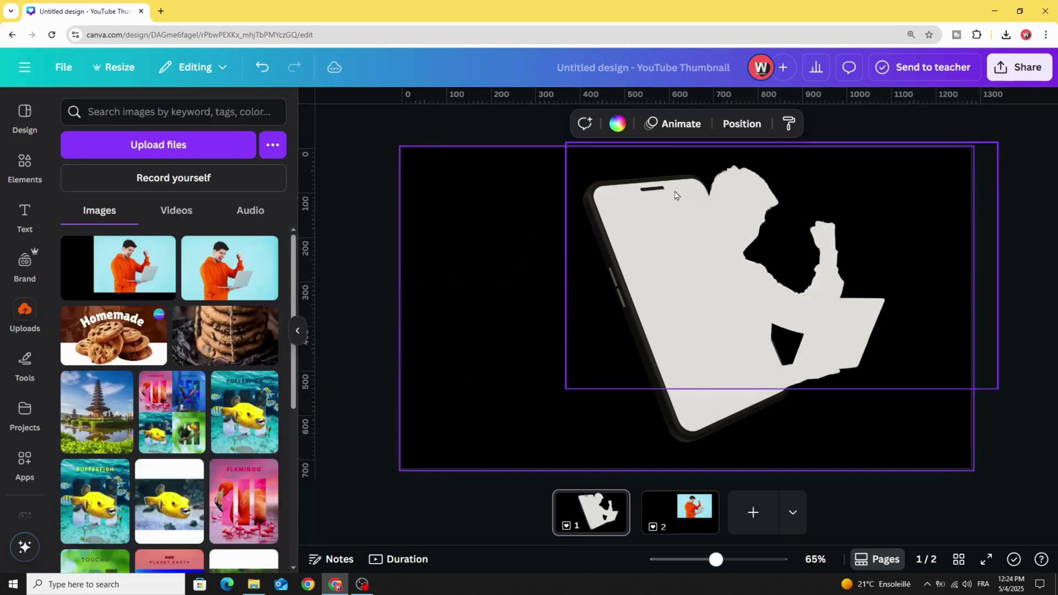
Download only page 1 of the design as a PNG
{"action": "left_click", "coordinate": [1040, 75]}
{"action": "left_click", "coordinate": [808, 347]}
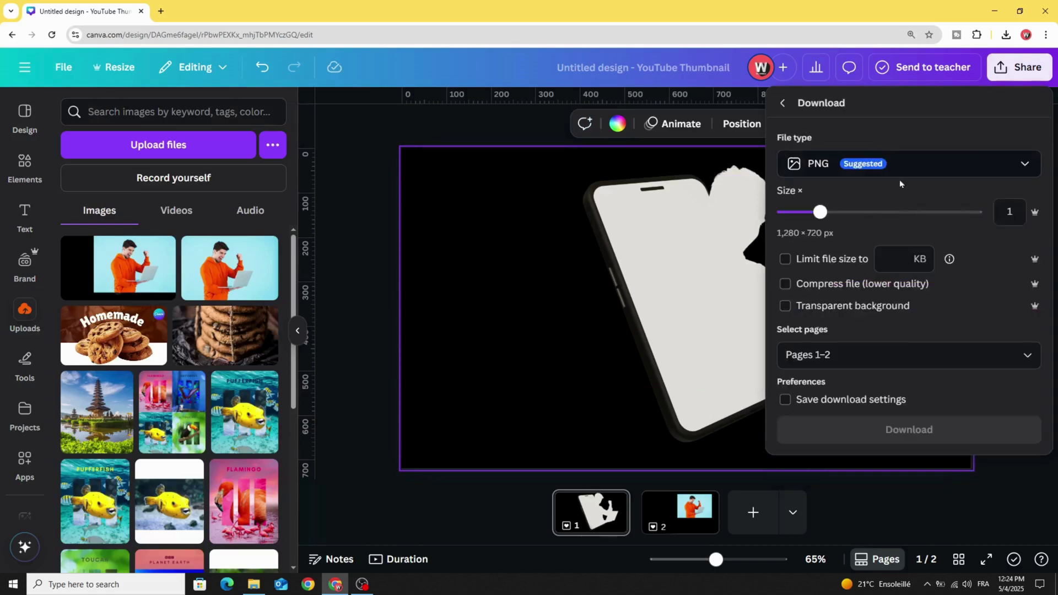
{"action": "left_click", "coordinate": [937, 354]}
{"action": "left_click", "coordinate": [798, 203]}
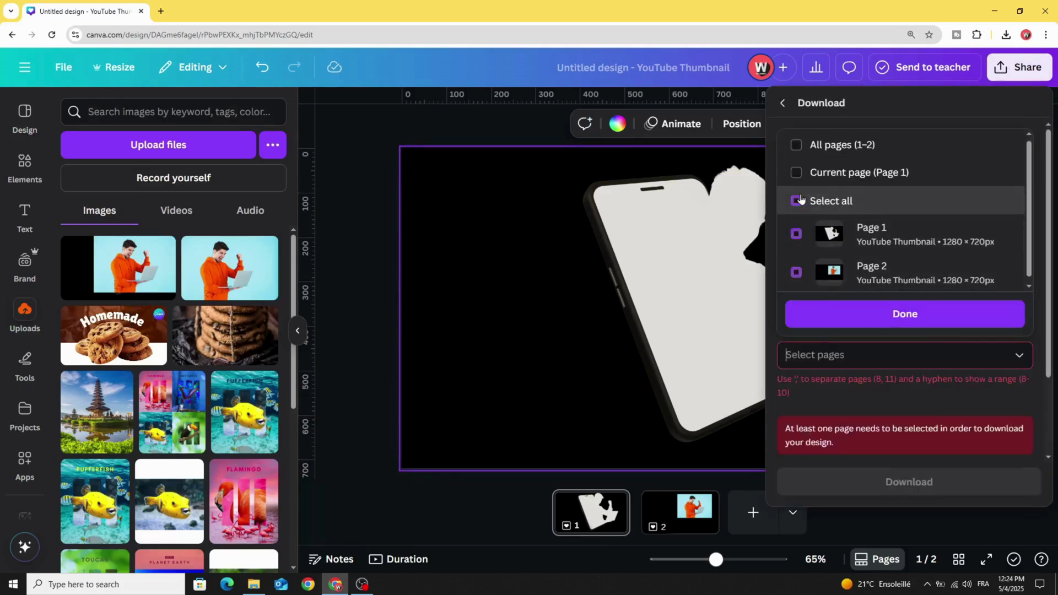
{"action": "left_click", "coordinate": [797, 234]}
{"action": "left_click", "coordinate": [869, 315]}
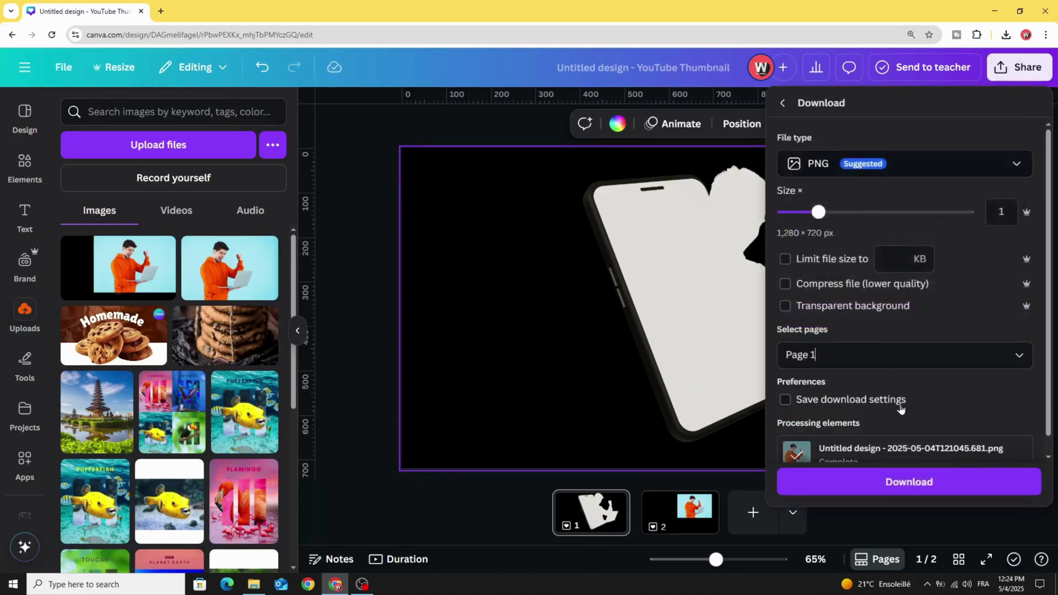
{"action": "left_click", "coordinate": [916, 483]}
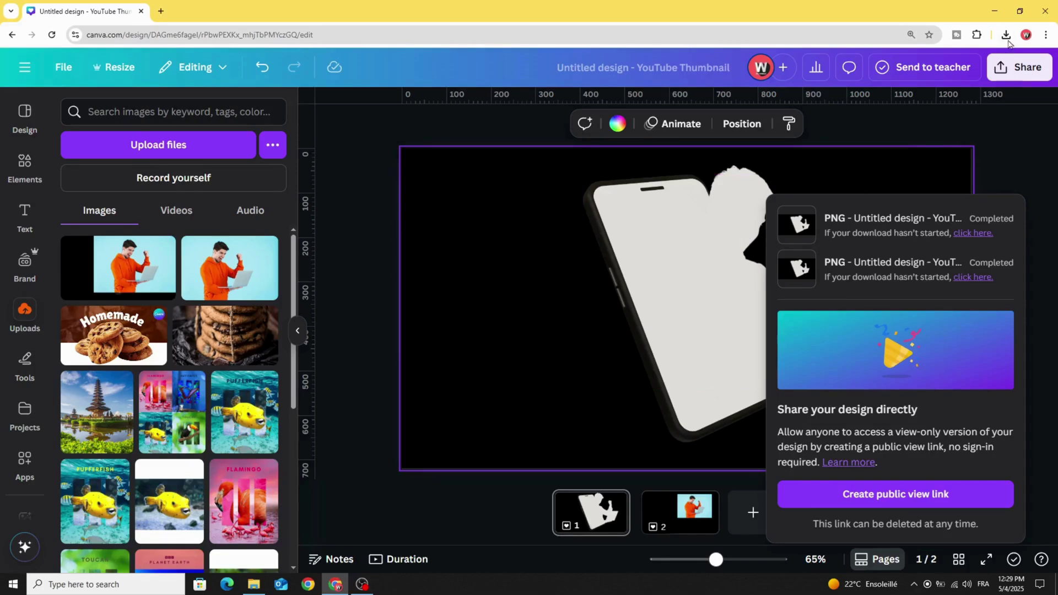
{"action": "left_click", "coordinate": [1006, 37]}
{"action": "left_click", "coordinate": [530, 354]}
Place the downloaded silhouette PNG on page 2 and move the hoodie photo right of it
{"action": "left_click", "coordinate": [682, 501]}
{"action": "left_click", "coordinate": [717, 314]}
{"action": "left_click", "coordinate": [1006, 35]}
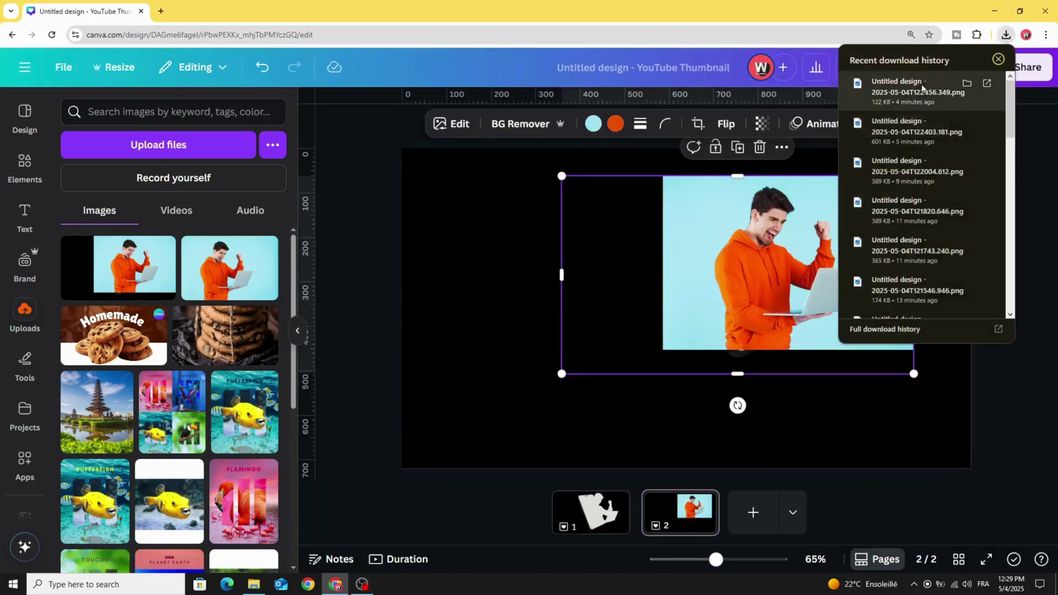
{"action": "left_click_drag", "start_coordinate": [904, 130], "coordinate": [573, 323]}
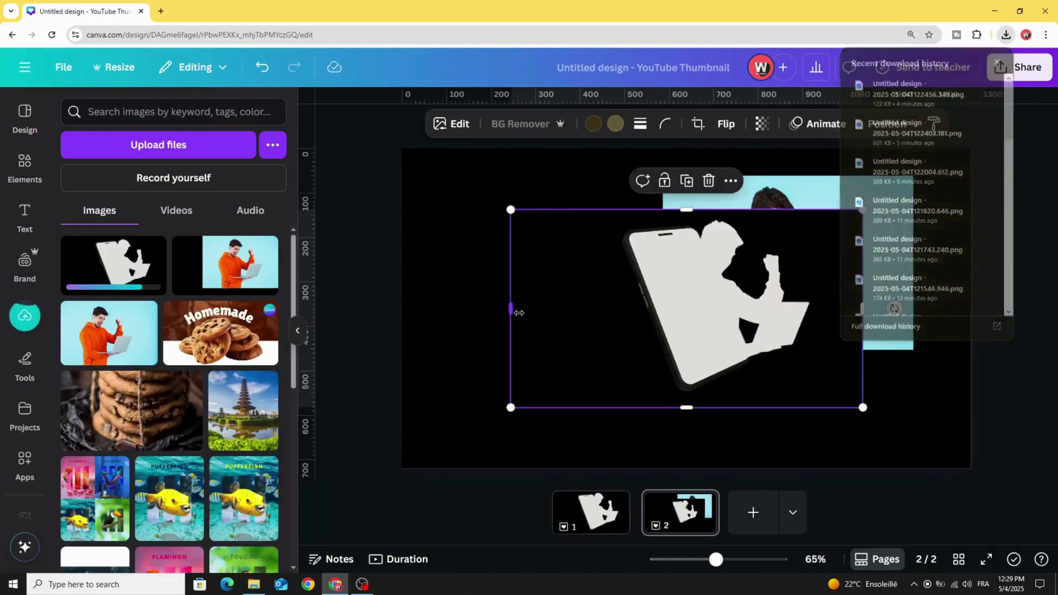
{"action": "left_click_drag", "start_coordinate": [845, 240], "coordinate": [920, 243]}
{"action": "scroll", "coordinate": [15, 417], "scroll_direction": "down", "scroll_amount": 2}
{"action": "left_click", "coordinate": [29, 351]}
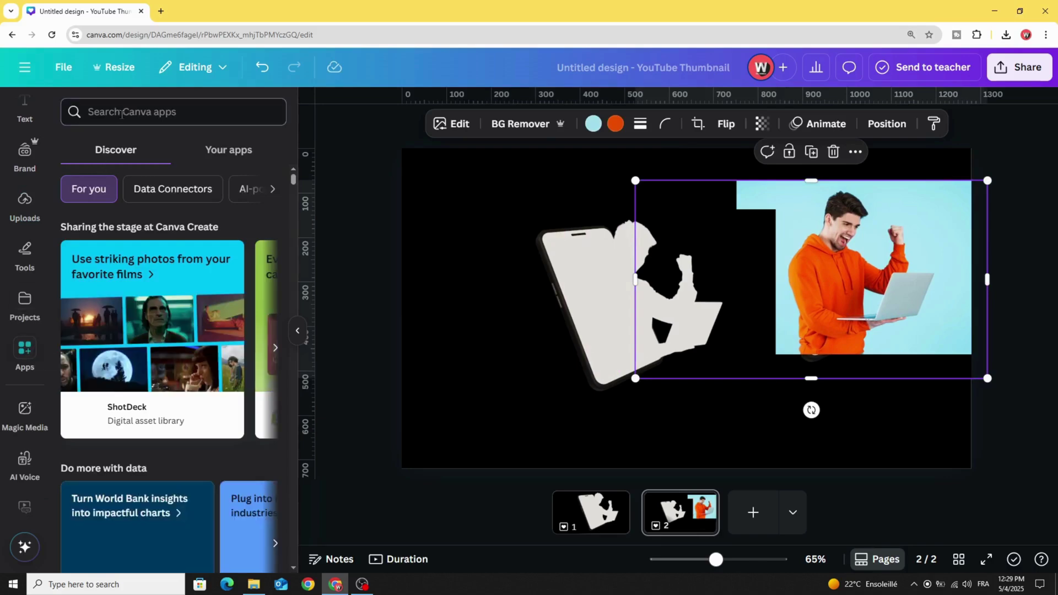
Search the apps library for 'blend' and open the Blend Image app
{"action": "left_click", "coordinate": [122, 112]}
{"action": "type", "text": "blend"}
{"action": "key", "text": "Down"}
{"action": "key", "text": "Return"}
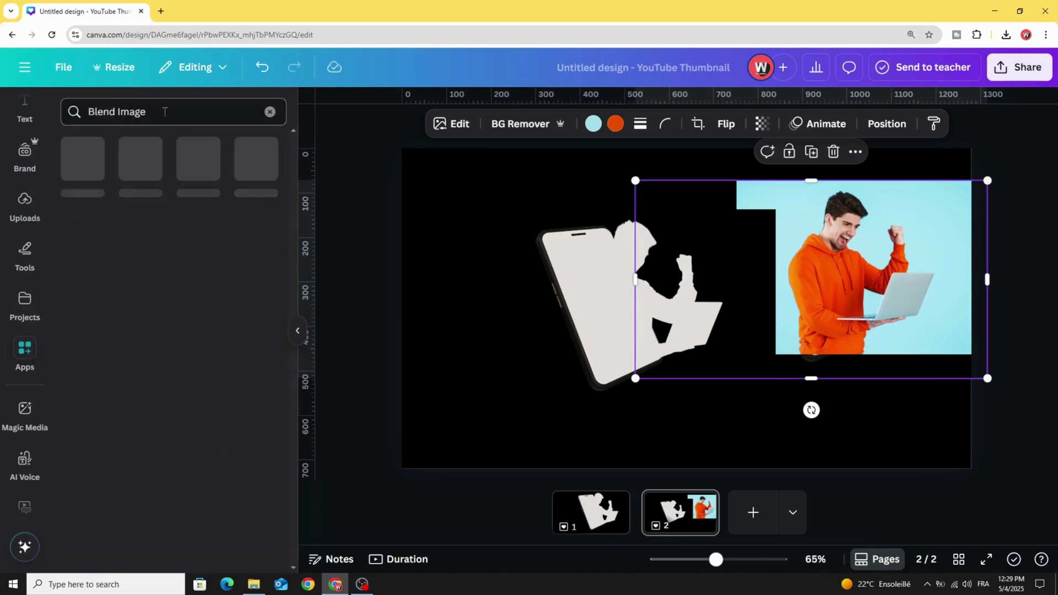
{"action": "left_click", "coordinate": [81, 160]}
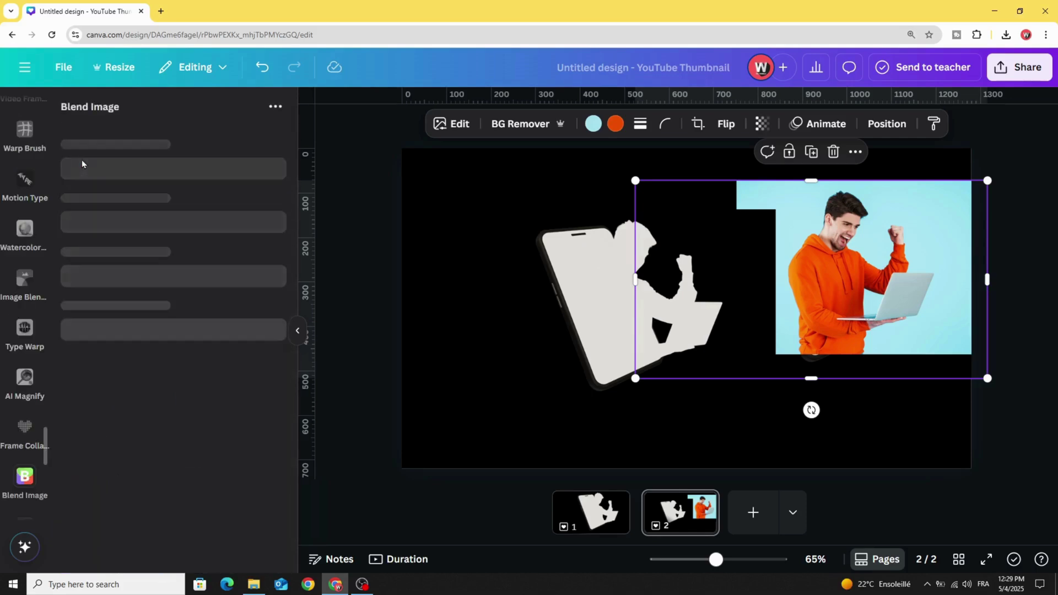
Use the phone silhouette as the top layer and the orange-hoodie photo as the bottom layer, keeping Multiply
{"action": "left_click", "coordinate": [574, 283]}
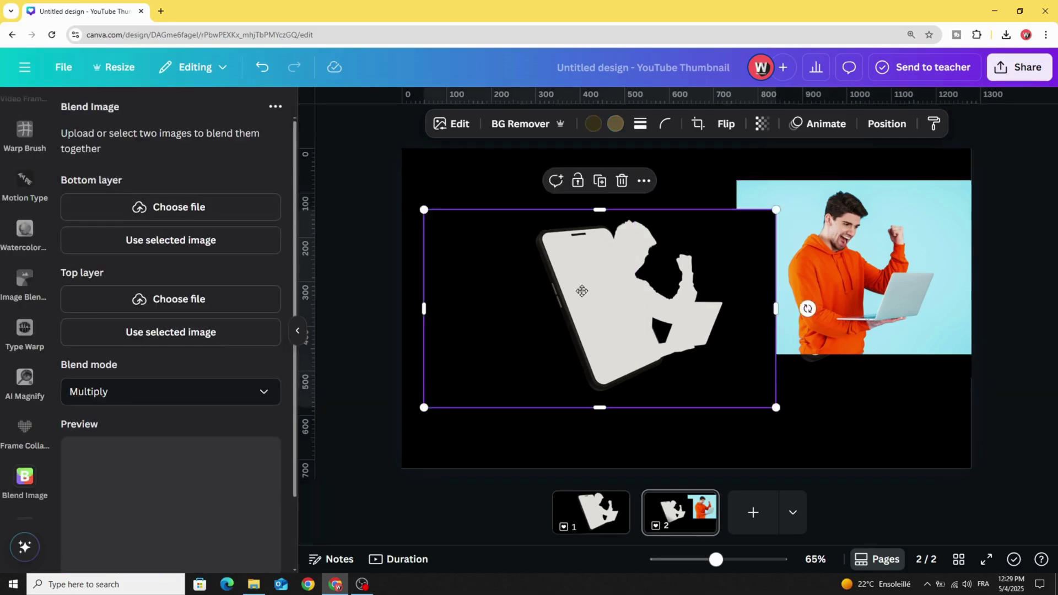
{"action": "left_click_drag", "start_coordinate": [616, 290], "coordinate": [626, 290]}
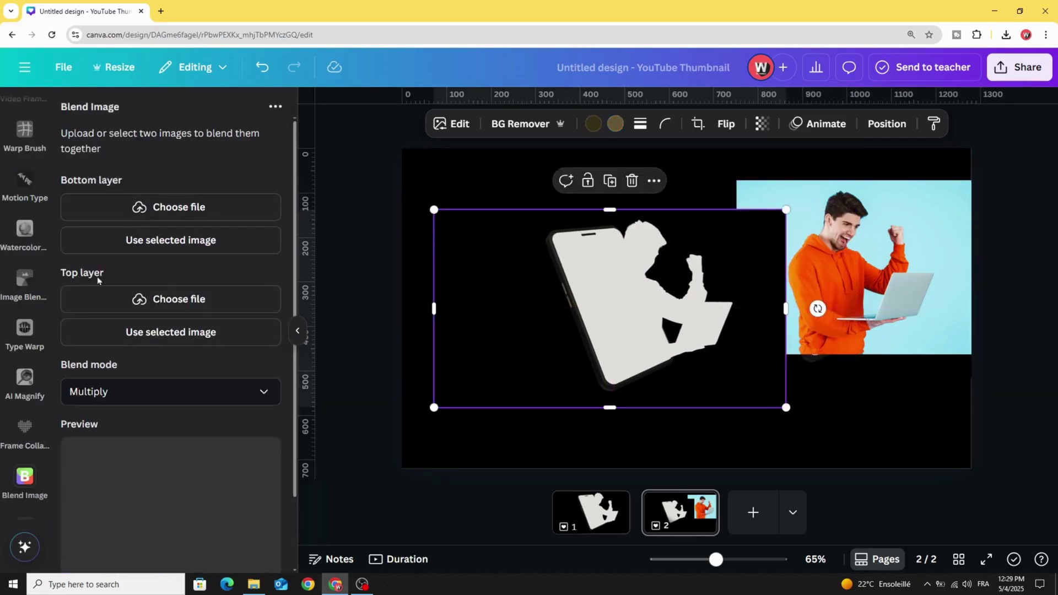
{"action": "left_click", "coordinate": [186, 333]}
{"action": "left_click_drag", "start_coordinate": [810, 243], "coordinate": [849, 257]}
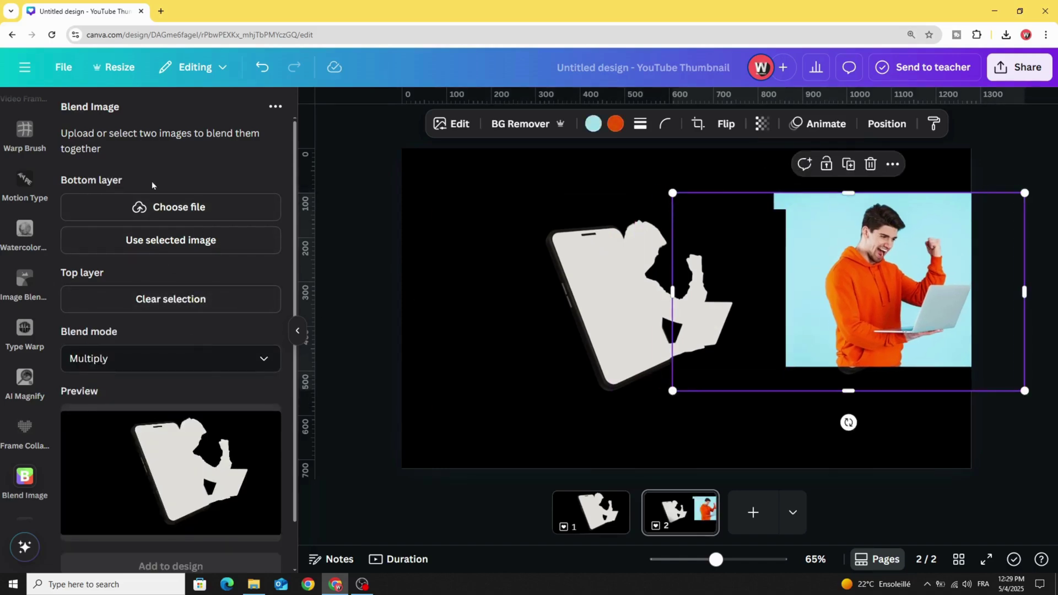
{"action": "left_click", "coordinate": [195, 242]}
{"action": "left_click", "coordinate": [153, 331]}
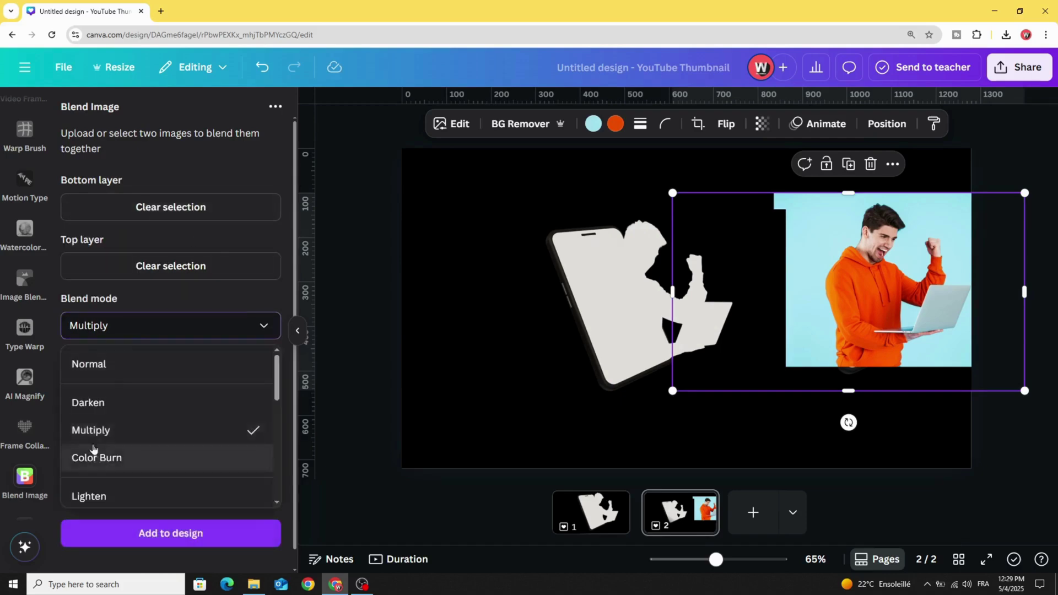
{"action": "left_click", "coordinate": [61, 304]}
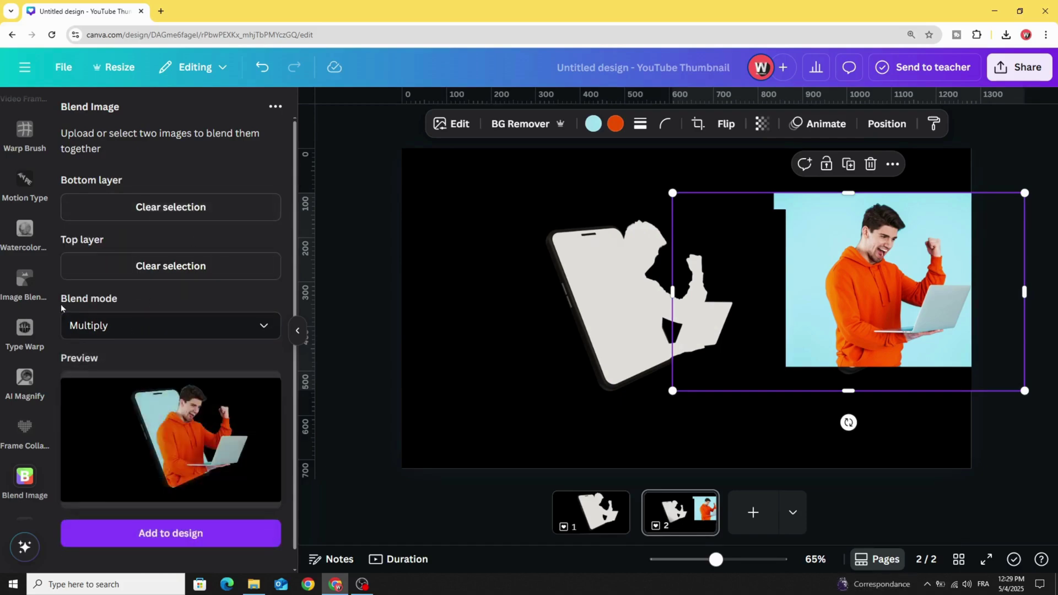
{"action": "left_click", "coordinate": [132, 325]}
{"action": "left_click", "coordinate": [129, 436]}
Add the blended image to the page and delete the original orange-hoodie photo
{"action": "left_click", "coordinate": [187, 536]}
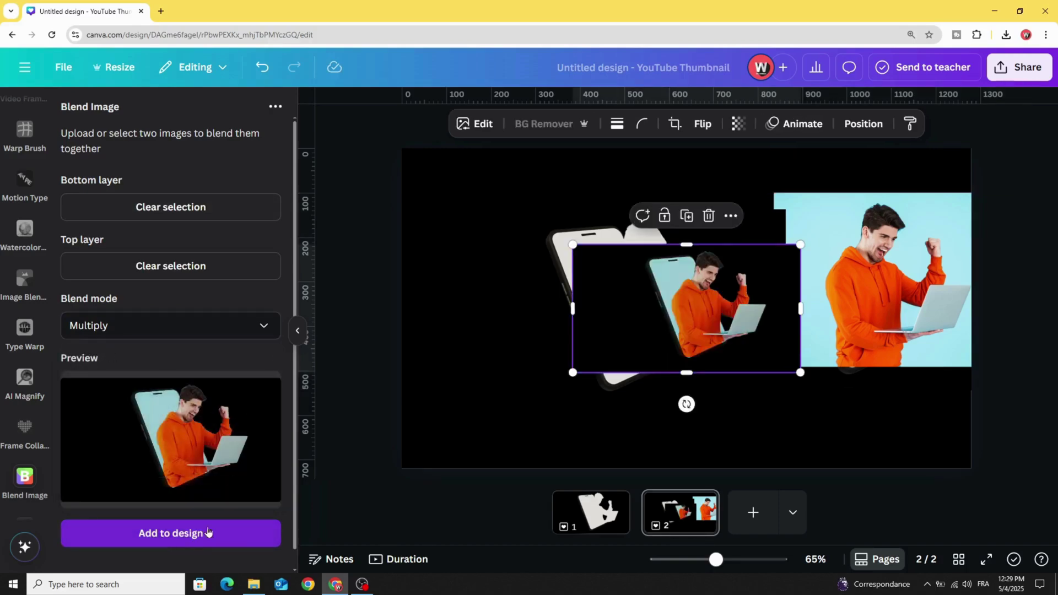
{"action": "left_click_drag", "start_coordinate": [624, 333], "coordinate": [854, 278]}
{"action": "left_click_drag", "start_coordinate": [678, 298], "coordinate": [606, 319]}
{"action": "mouse_move", "coordinate": [436, 415]}
{"action": "left_mouse_down"}
{"action": "mouse_move", "coordinate": [748, 374]}
{"action": "mouse_move", "coordinate": [440, 408]}
{"action": "left_mouse_up"}
{"action": "left_click", "coordinate": [565, 196]}
Make the page background white and enlarge the blended image to cover the whole page
{"action": "left_click_drag", "start_coordinate": [868, 284], "coordinate": [502, 242]}
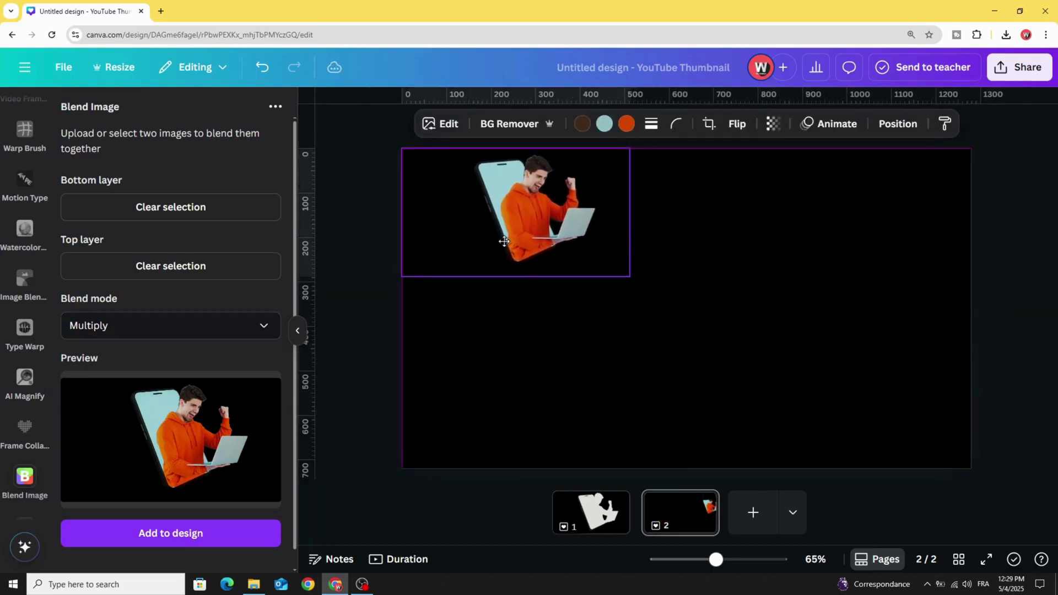
{"action": "left_click", "coordinate": [827, 228]}
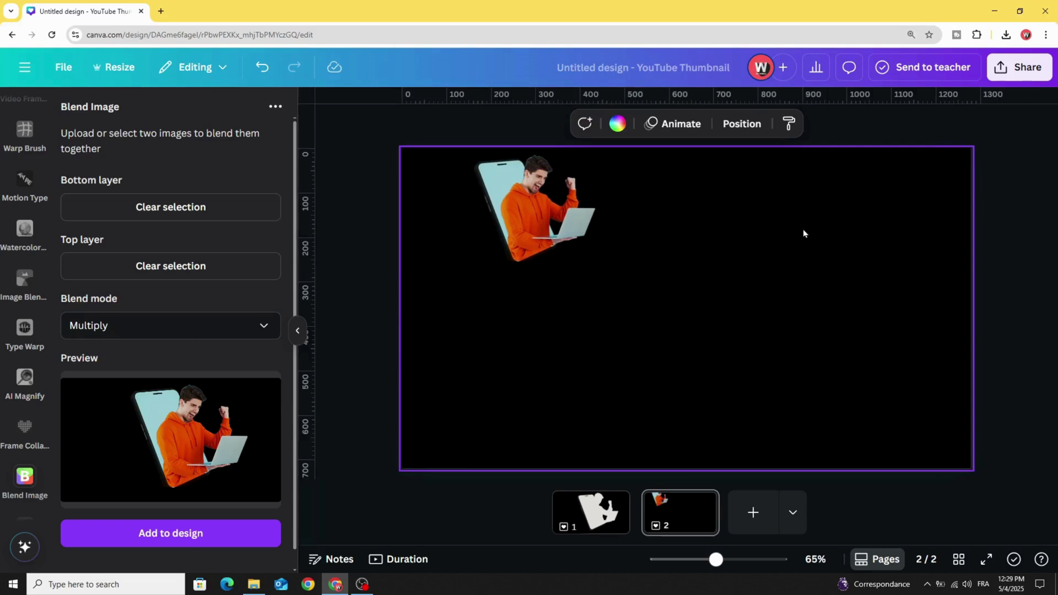
{"action": "left_click", "coordinate": [618, 124]}
{"action": "left_click", "coordinate": [270, 517]}
{"action": "left_click", "coordinate": [484, 267]}
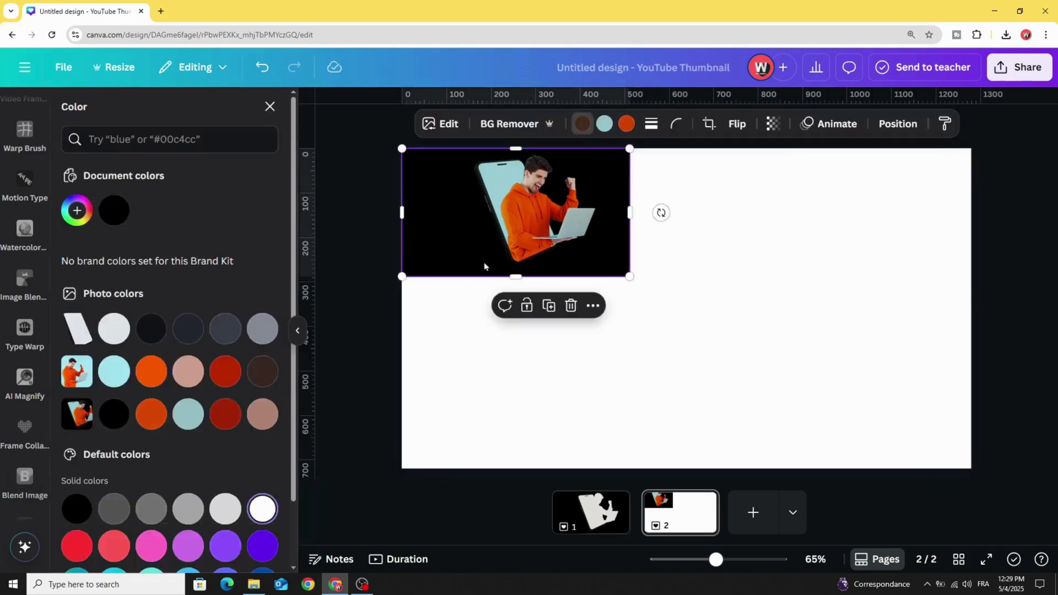
{"action": "left_click_drag", "start_coordinate": [662, 293], "coordinate": [989, 427]}
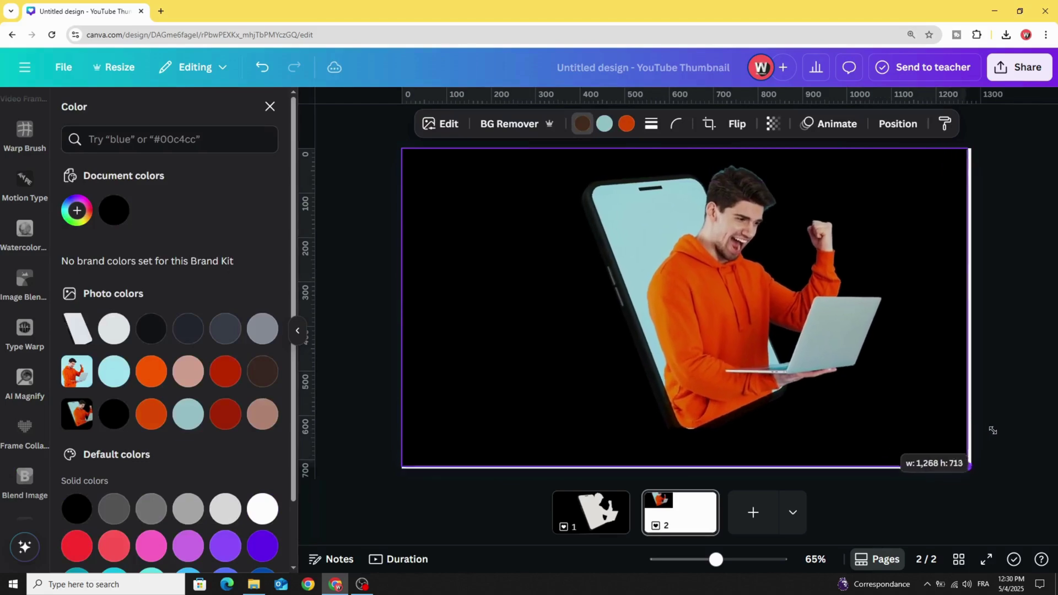
Remove the blended image's black background with BG Remover, then bring up its Shadows effects
{"action": "left_click", "coordinate": [497, 131]}
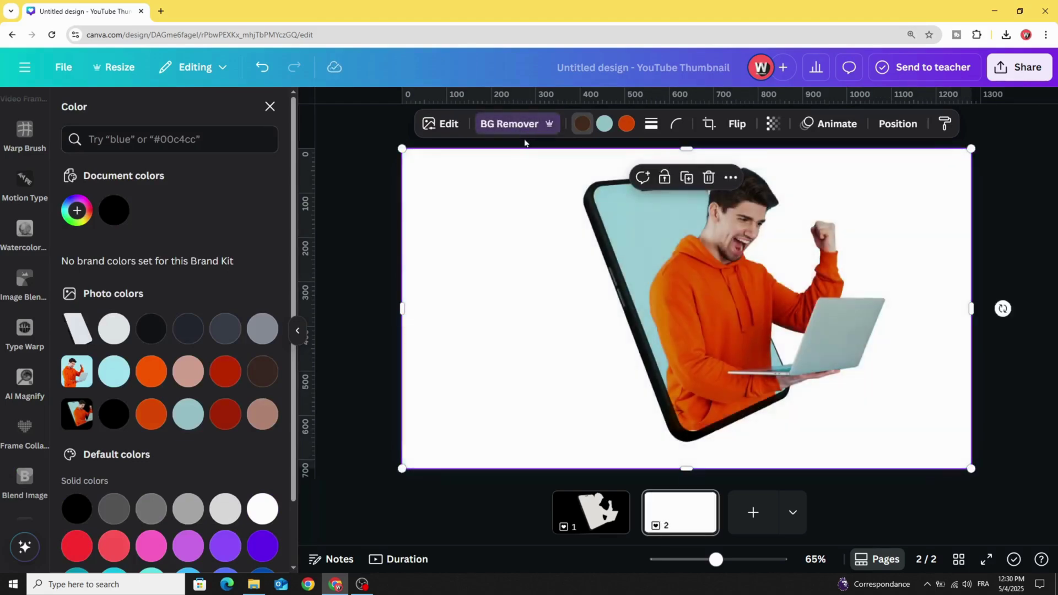
{"action": "left_click", "coordinate": [444, 126]}
{"action": "scroll", "coordinate": [99, 381], "scroll_direction": "down", "scroll_amount": 3}
{"action": "left_click", "coordinate": [97, 380]}
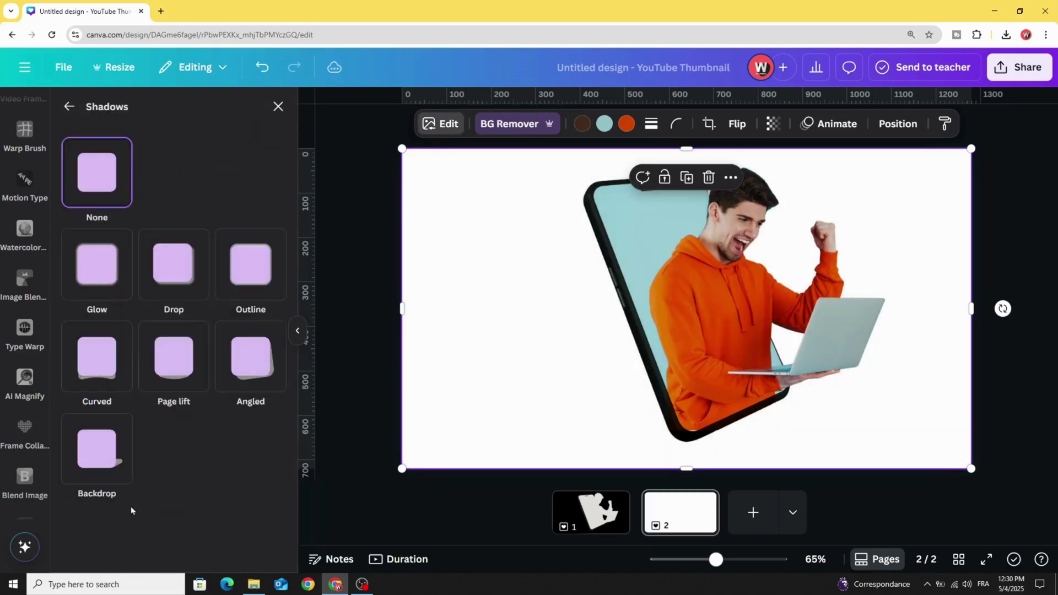
Apply a Backdrop shadow with blur 15, direction -23, intensity 43, and resize the image to about 1260×720
{"action": "left_click", "coordinate": [96, 450]}
{"action": "scroll", "coordinate": [143, 397], "scroll_direction": "down", "scroll_amount": 3}
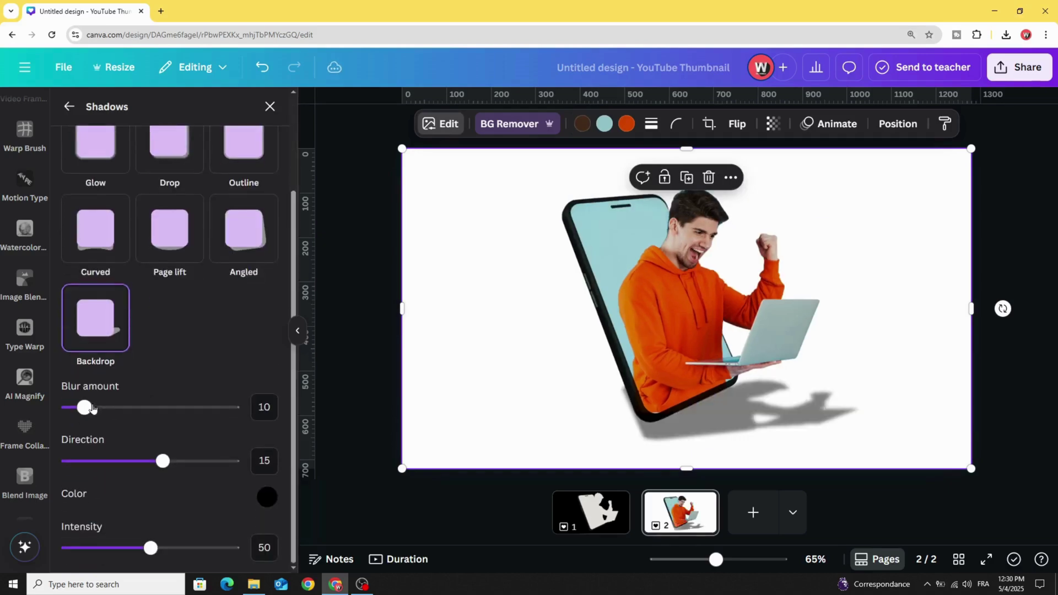
{"action": "left_click_drag", "start_coordinate": [88, 408], "coordinate": [93, 408]}
{"action": "left_click_drag", "start_coordinate": [163, 462], "coordinate": [131, 462]}
{"action": "left_click_drag", "start_coordinate": [150, 548], "coordinate": [138, 549]}
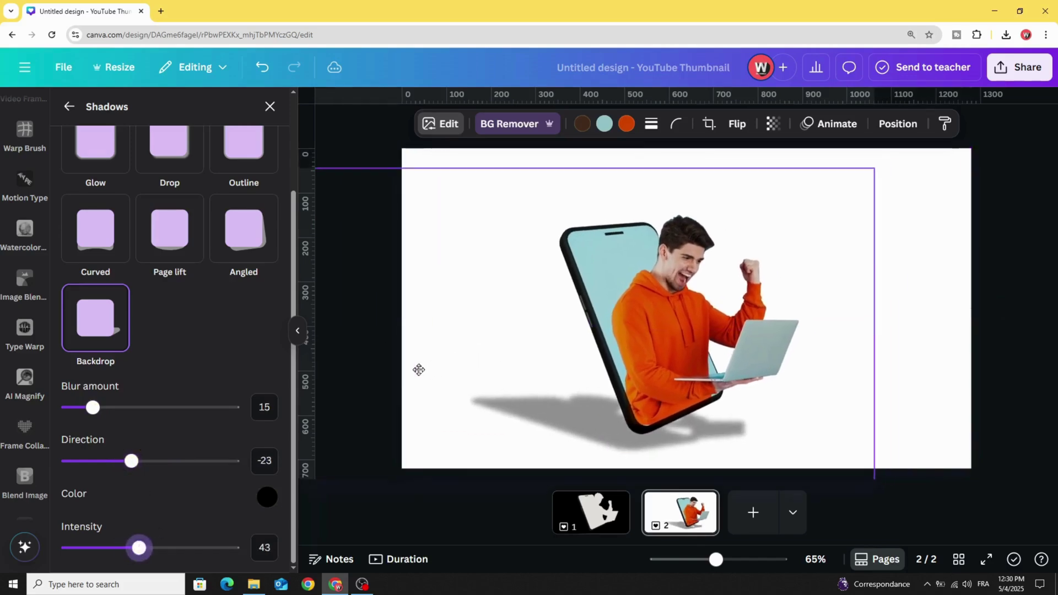
{"action": "left_click_drag", "start_coordinate": [937, 151], "coordinate": [957, 113]}
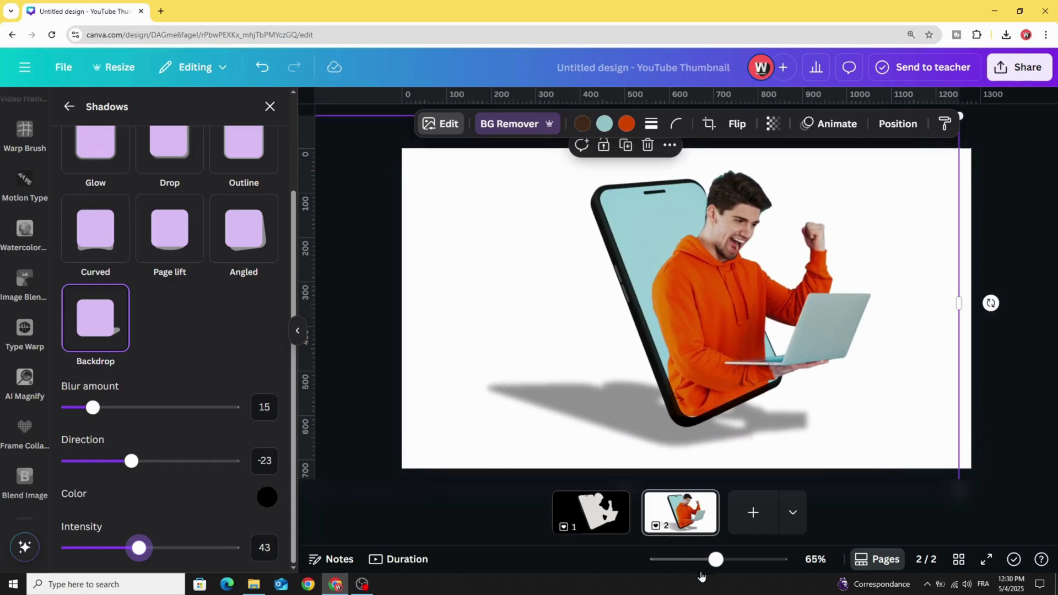
{"action": "left_click_drag", "start_coordinate": [714, 568], "coordinate": [707, 570]}
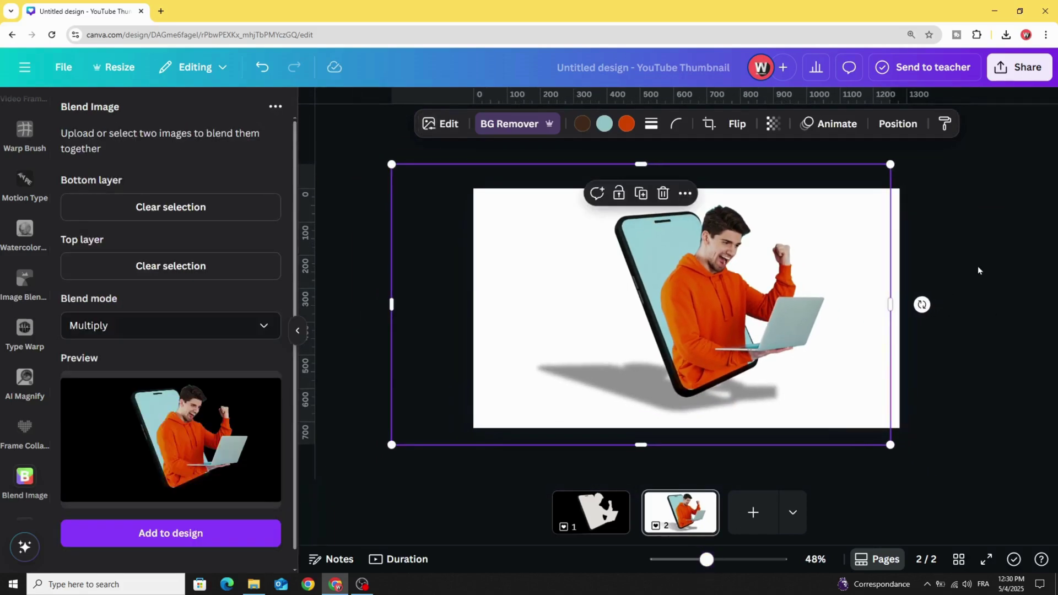